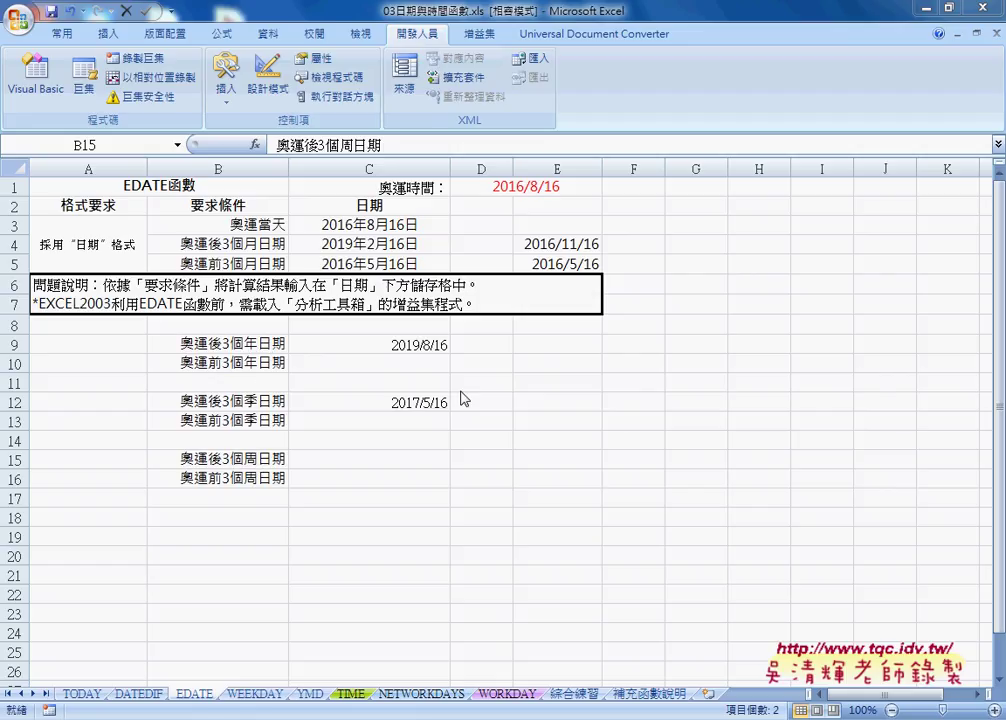
- Clear the old dates from result cells C9:C16 on the EDATE sheet
{"action": "left_click", "coordinate": [400, 344]}
{"action": "left_click_drag", "start_coordinate": [400, 344], "coordinate": [389, 476]}
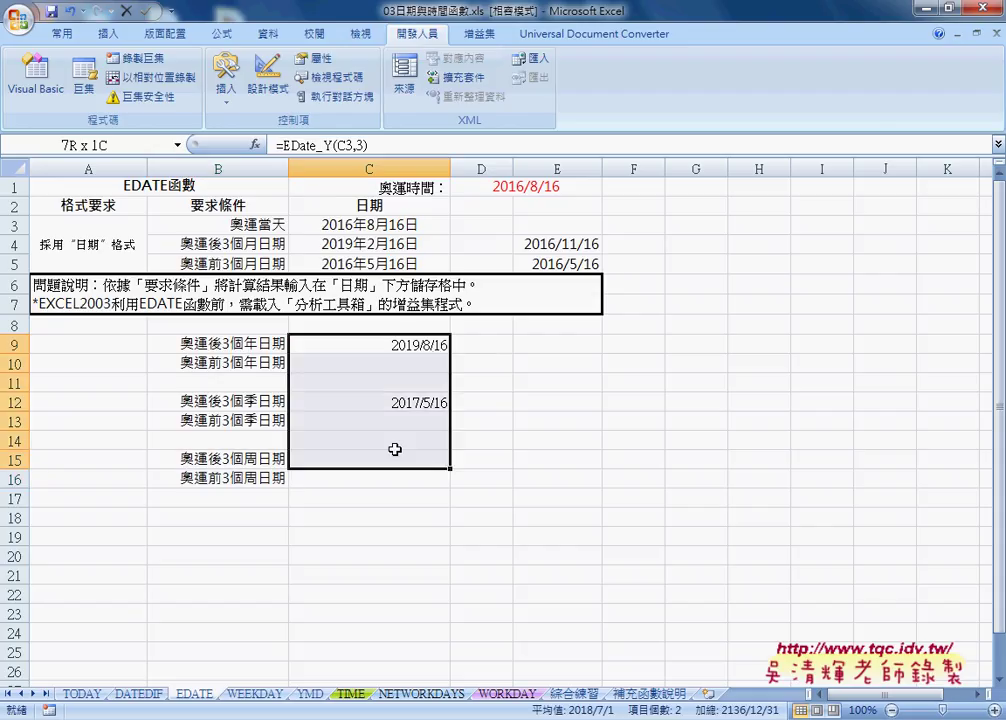
{"action": "key", "text": "Delete"}
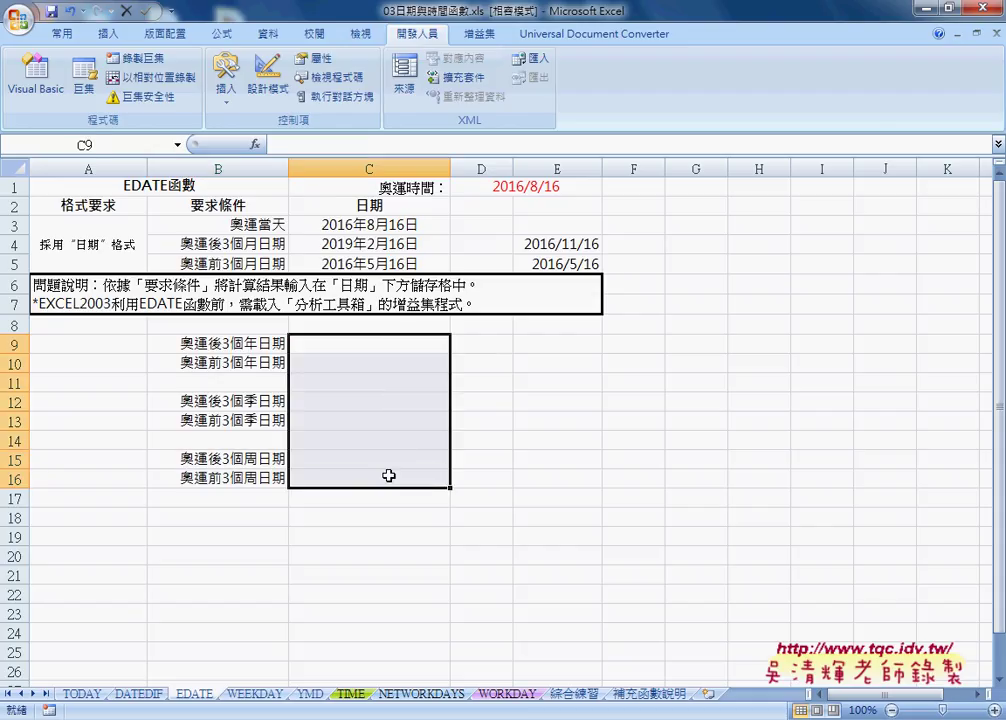
- Give C9:C16 the 日期 date format through 儲存格格式
{"action": "right_click", "coordinate": [402, 378]}
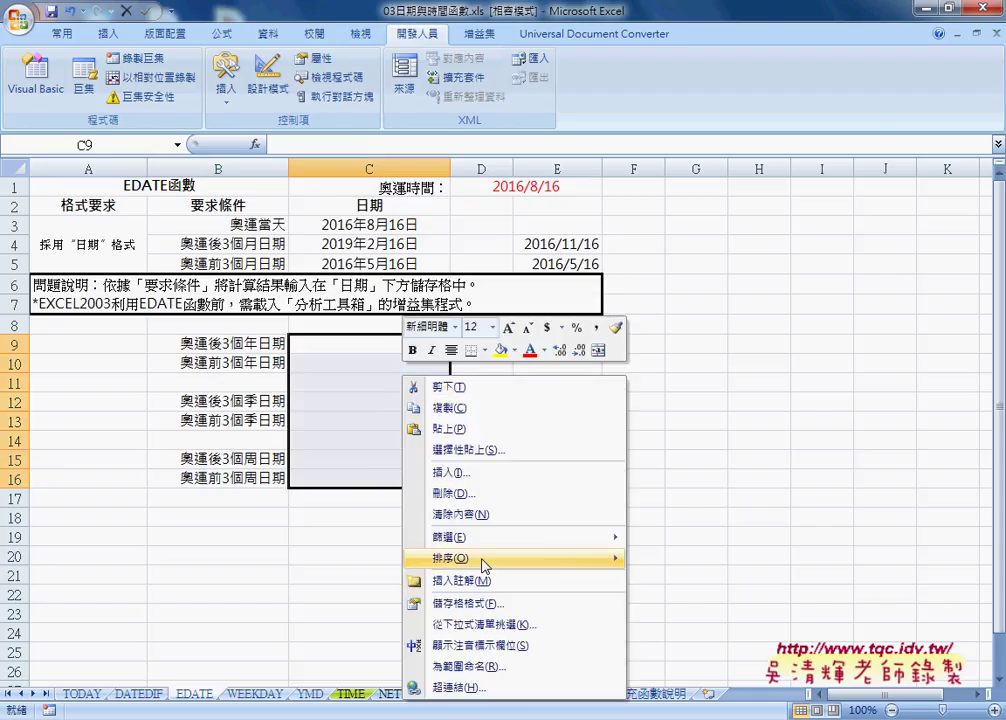
{"action": "left_click", "coordinate": [493, 605]}
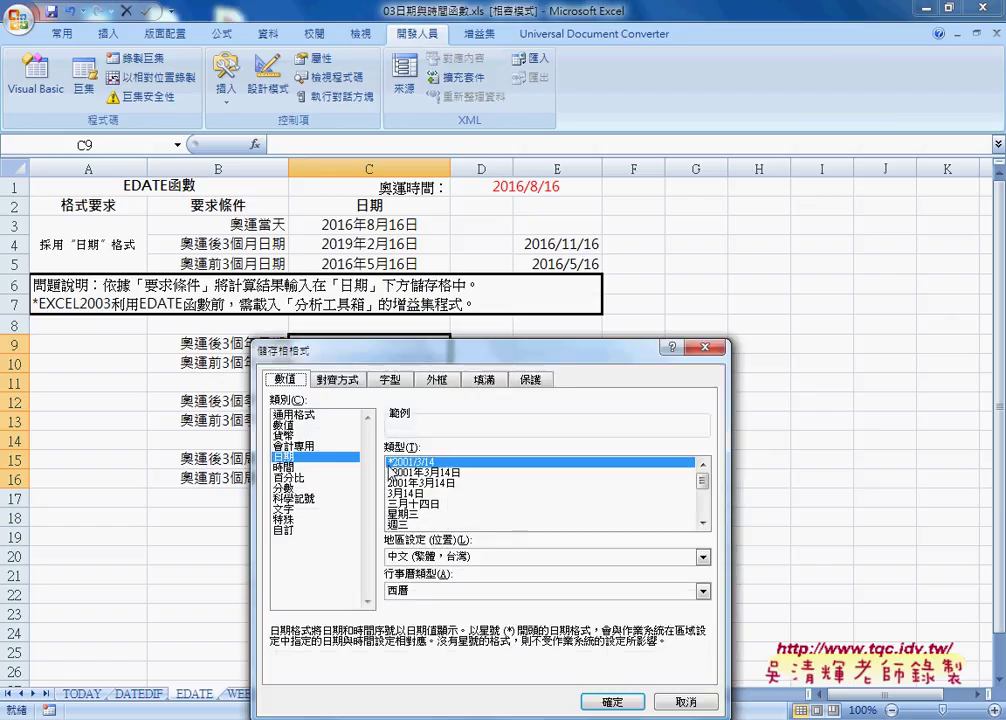
{"action": "left_click", "coordinate": [612, 701]}
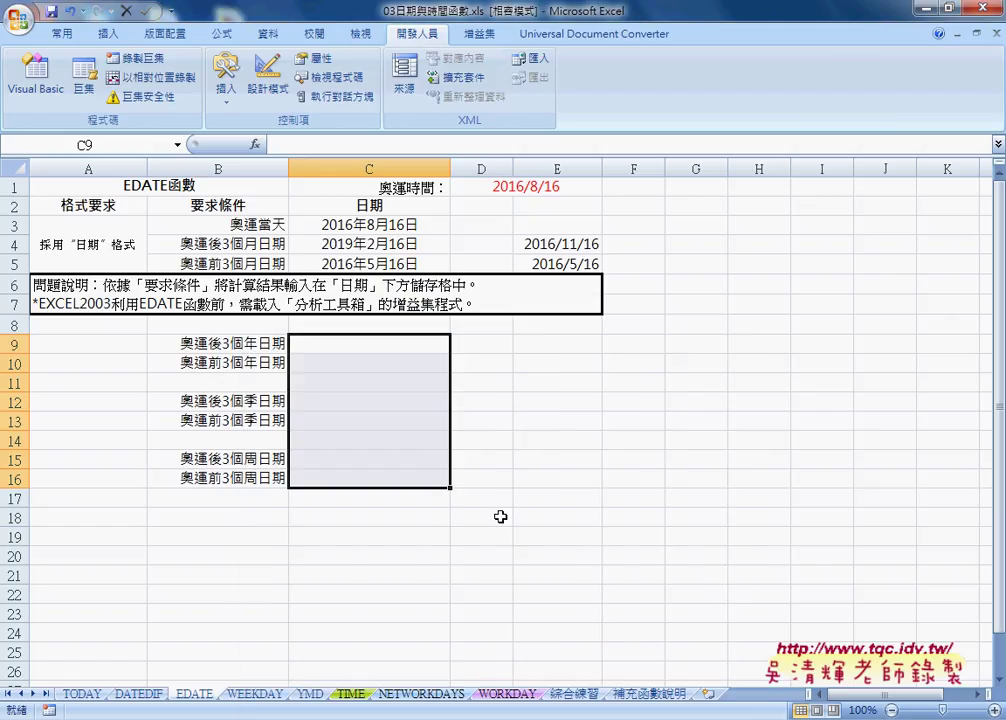
{"action": "left_click", "coordinate": [375, 344]}
- Start a function in C9 to list the user-defined functions, then switch to the Google Docs 程式碼 file
{"action": "left_click", "coordinate": [255, 145]}
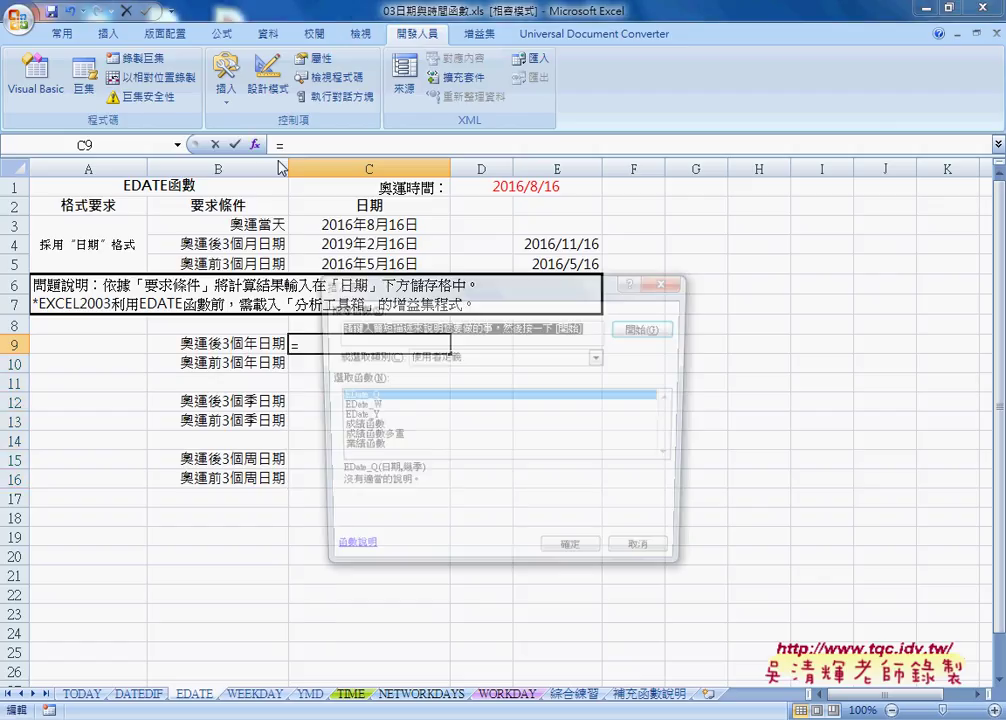
{"action": "left_click_drag", "start_coordinate": [505, 295], "coordinate": [641, 206]}
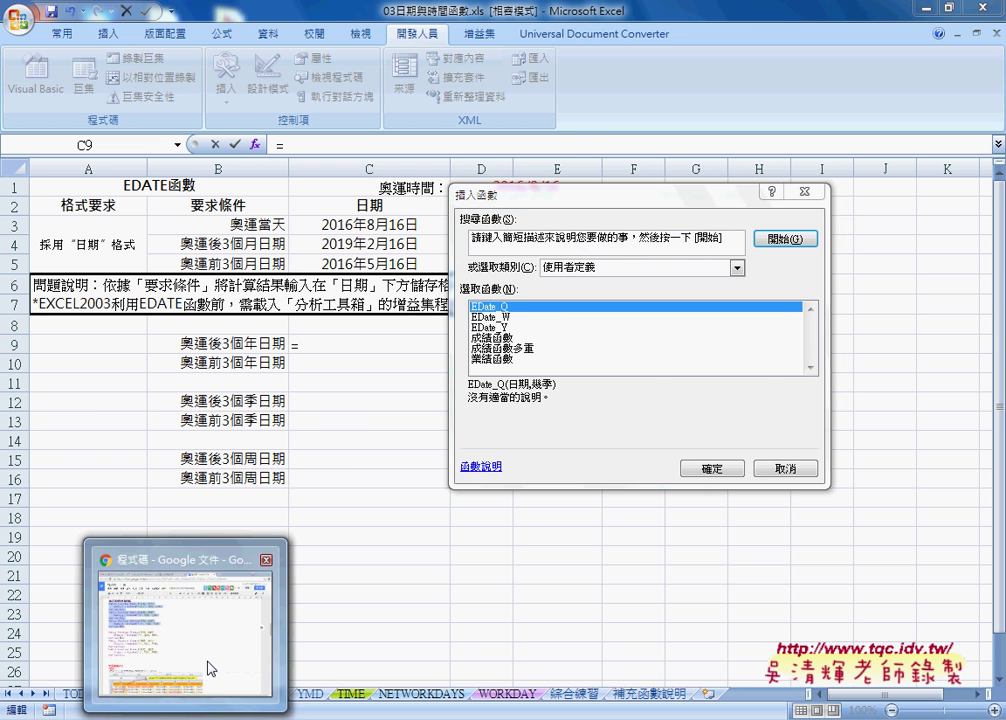
{"action": "left_click", "coordinate": [205, 605]}
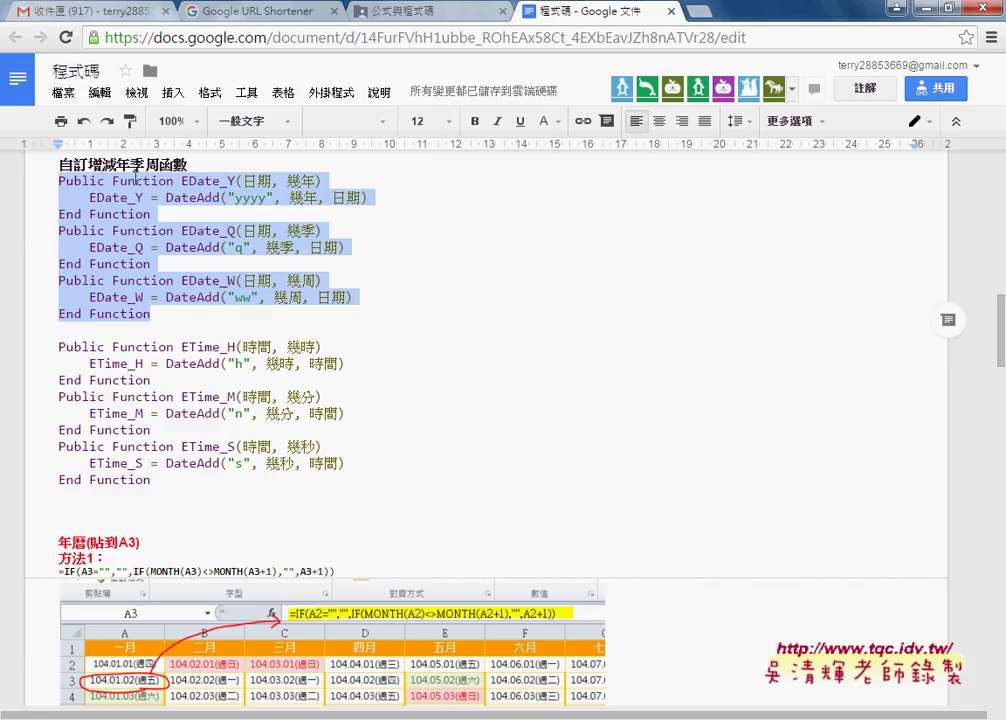
{"action": "left_click_drag", "start_coordinate": [112, 181], "coordinate": [170, 181]}
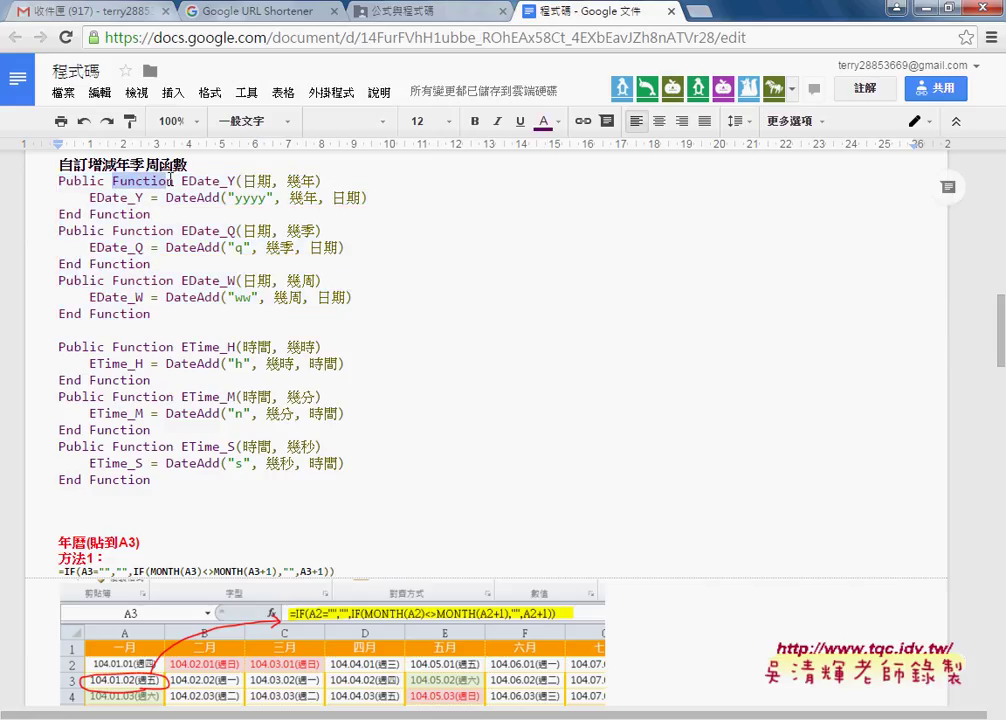
{"action": "left_click_drag", "start_coordinate": [181, 181], "coordinate": [221, 183]}
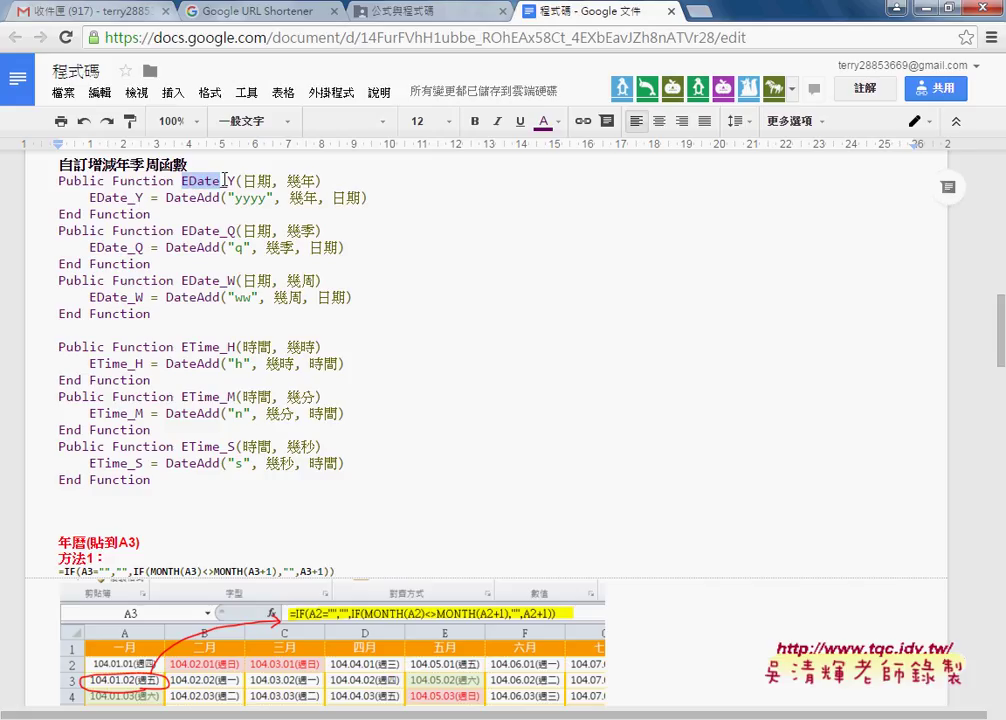
{"action": "left_click_drag", "start_coordinate": [221, 181], "coordinate": [232, 182]}
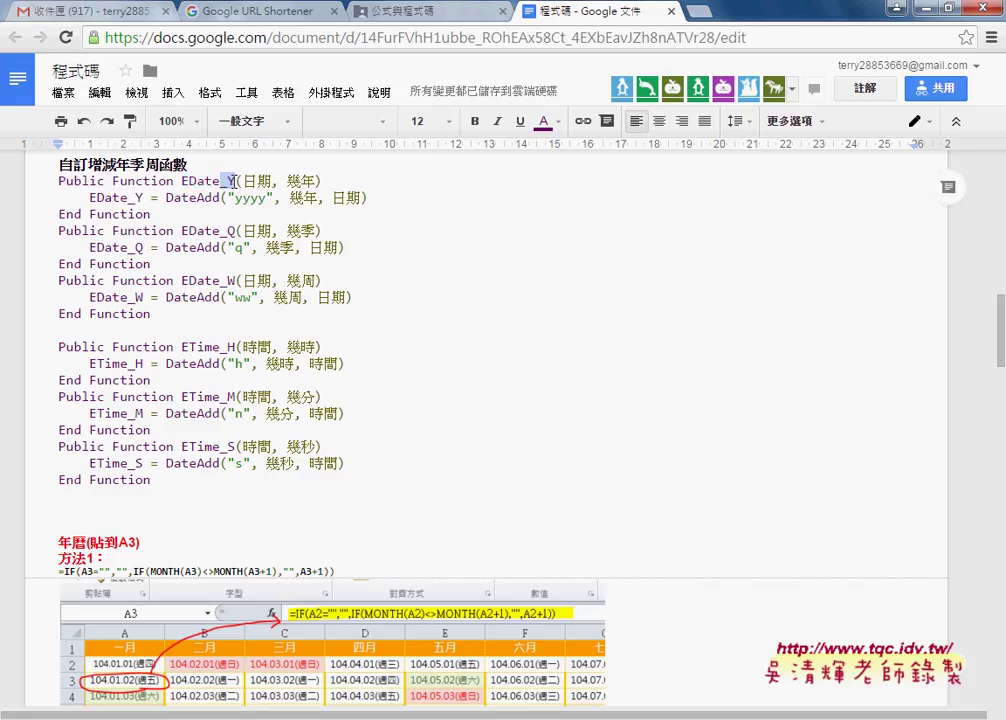
{"action": "left_click_drag", "start_coordinate": [221, 231], "coordinate": [234, 231]}
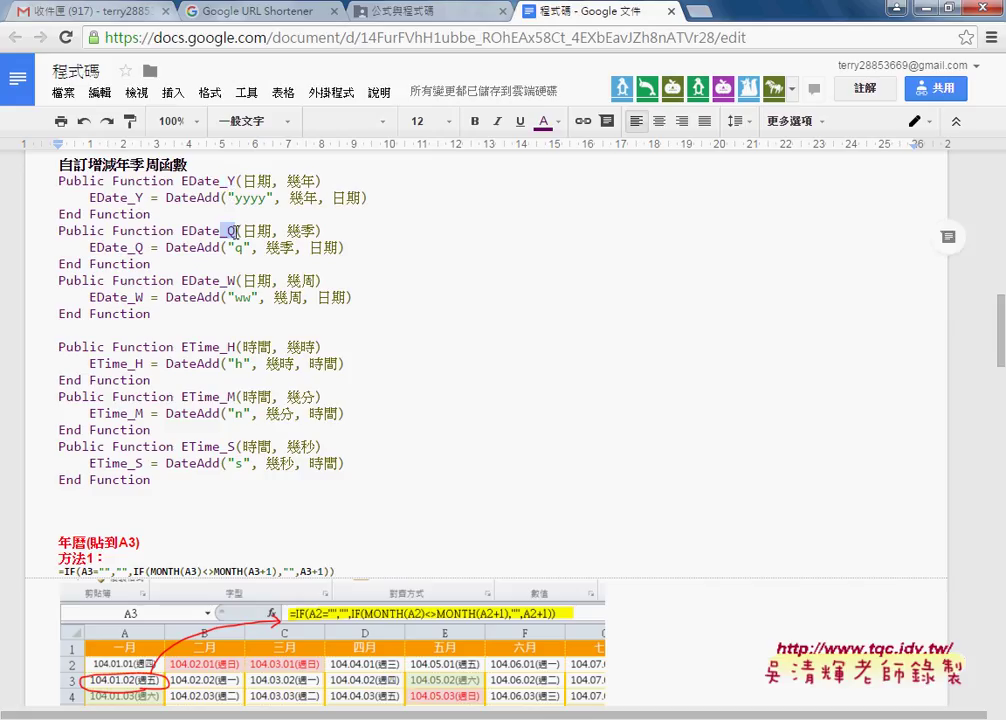
{"action": "left_click_drag", "start_coordinate": [221, 282], "coordinate": [236, 281]}
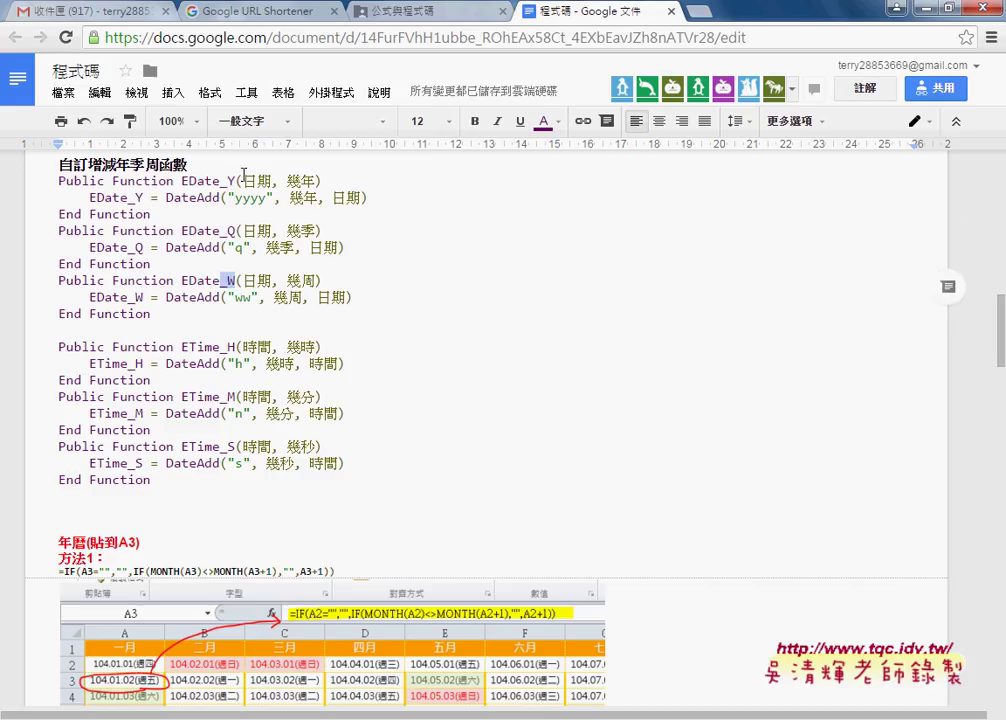
{"action": "left_click_drag", "start_coordinate": [243, 181], "coordinate": [273, 181]}
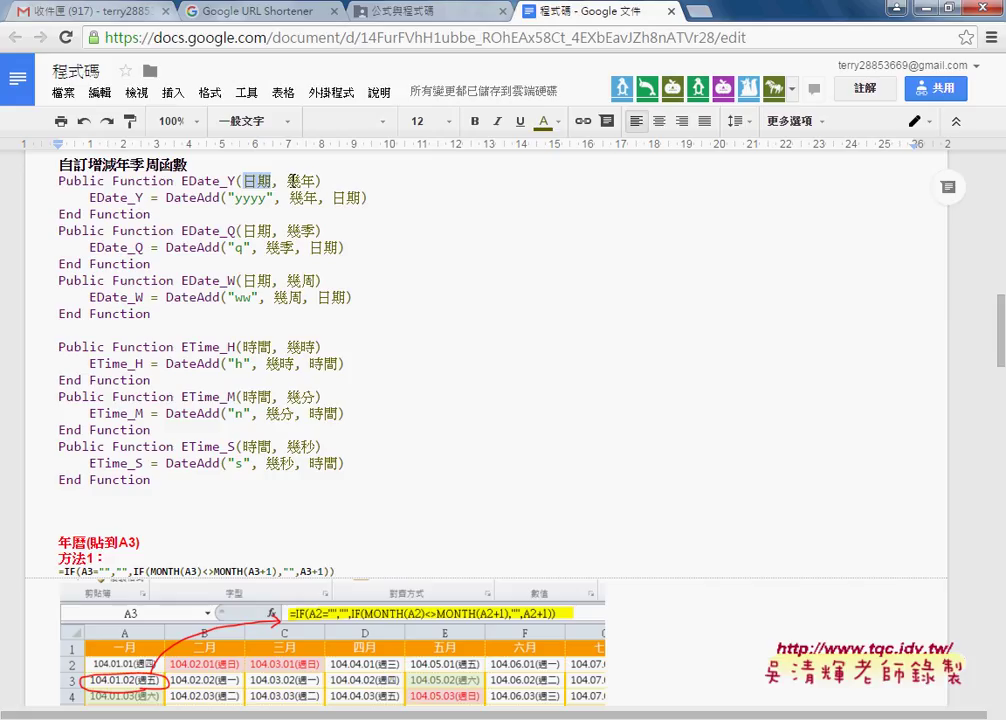
{"action": "left_click_drag", "start_coordinate": [288, 181], "coordinate": [314, 181]}
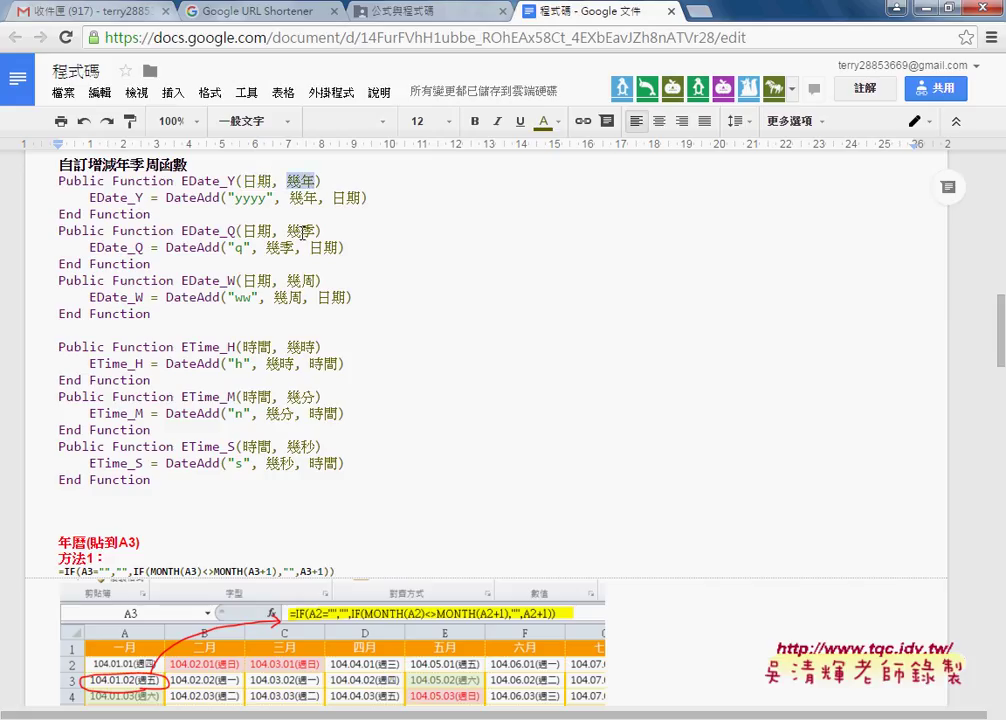
{"action": "left_click", "coordinate": [311, 287]}
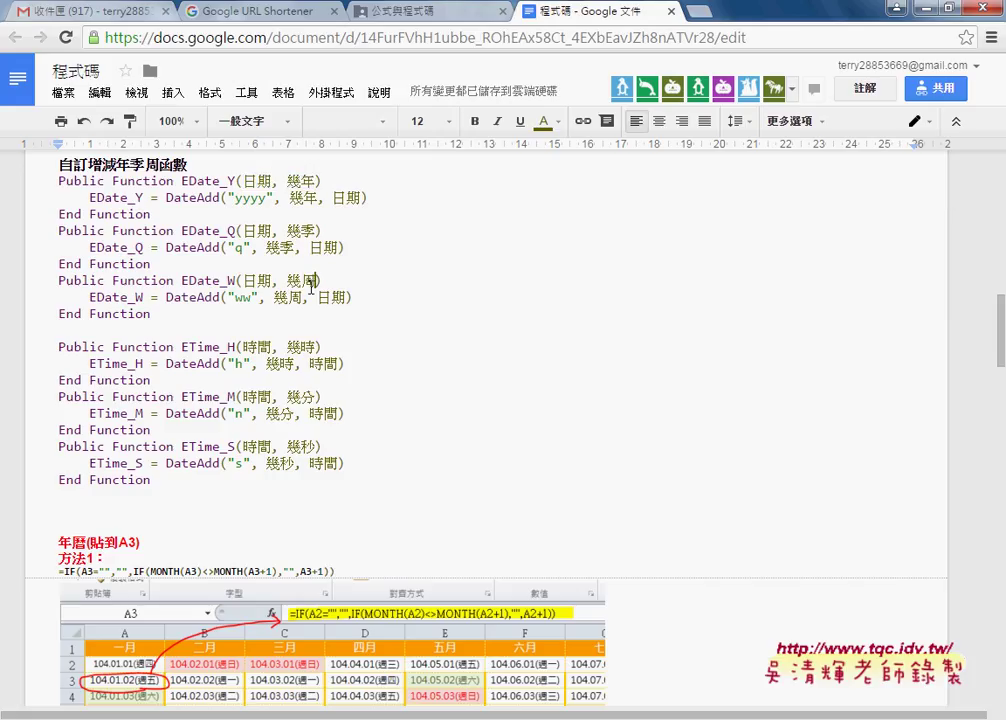
{"action": "left_click_drag", "start_coordinate": [166, 197], "coordinate": [198, 197]}
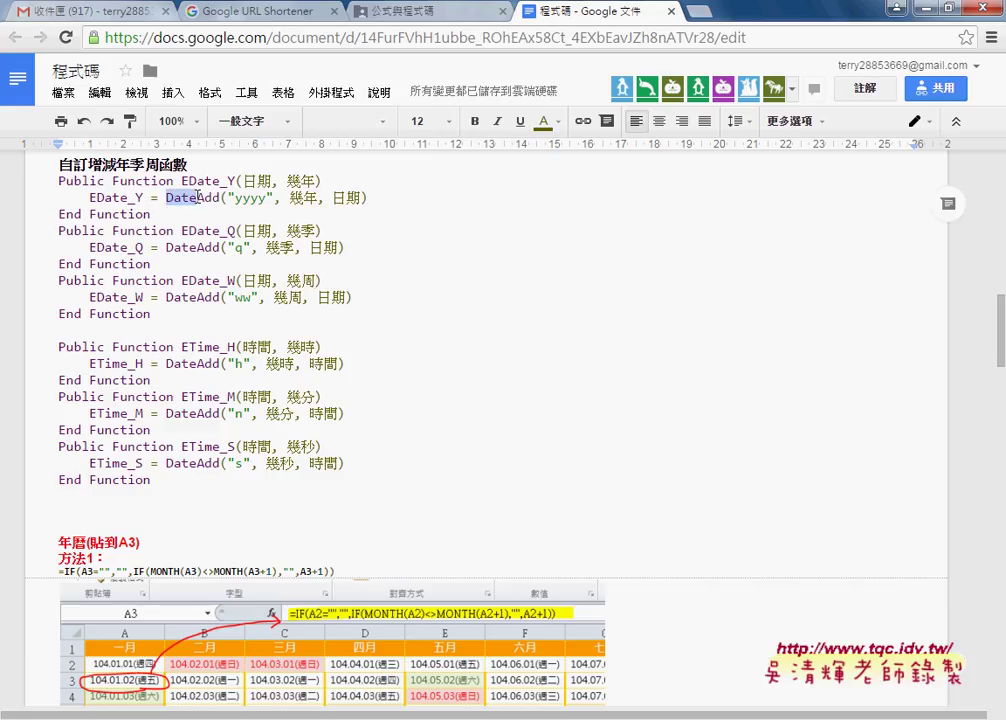
{"action": "double_click", "coordinate": [177, 197]}
{"action": "left_click_drag", "start_coordinate": [226, 197], "coordinate": [273, 197]}
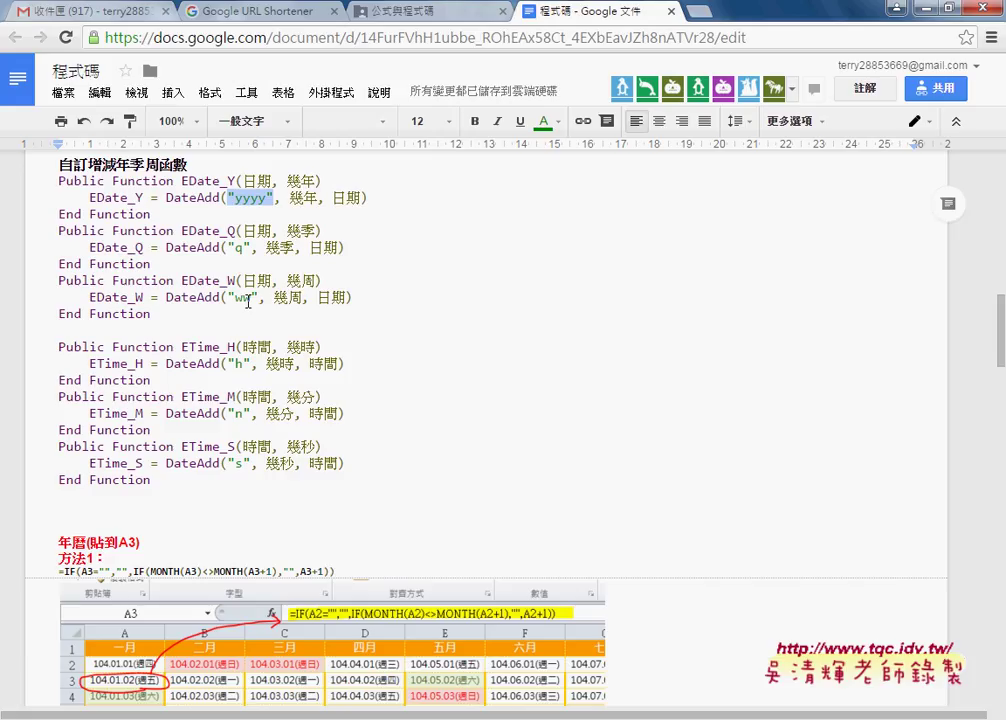
{"action": "left_click_drag", "start_coordinate": [257, 297], "coordinate": [227, 297]}
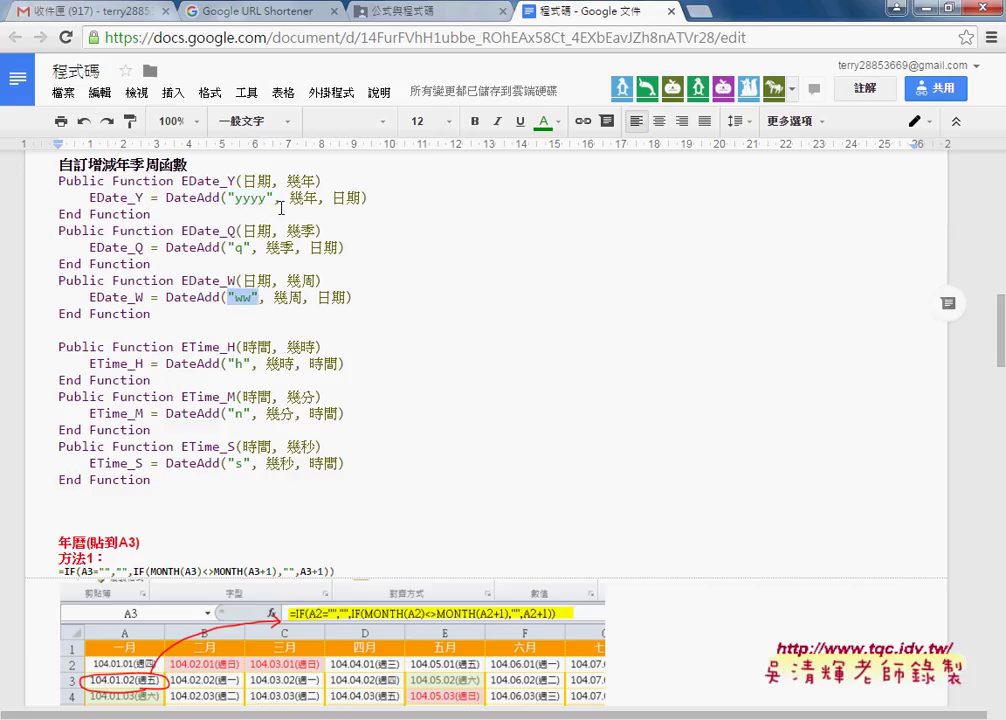
{"action": "left_click", "coordinate": [250, 198]}
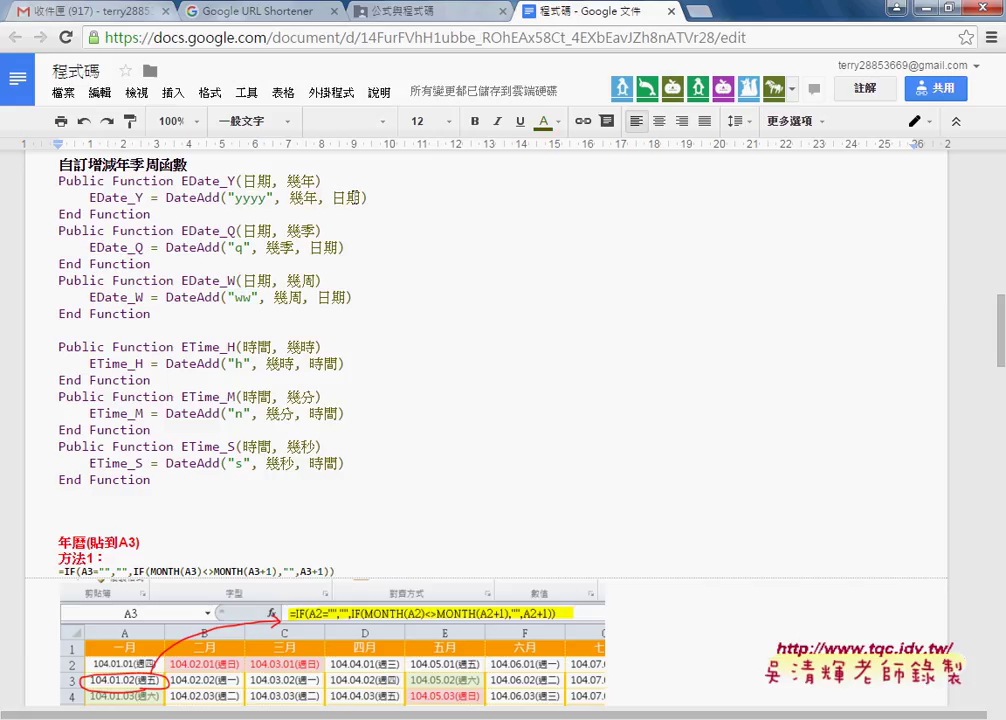
{"action": "left_click_drag", "start_coordinate": [143, 197], "coordinate": [91, 196]}
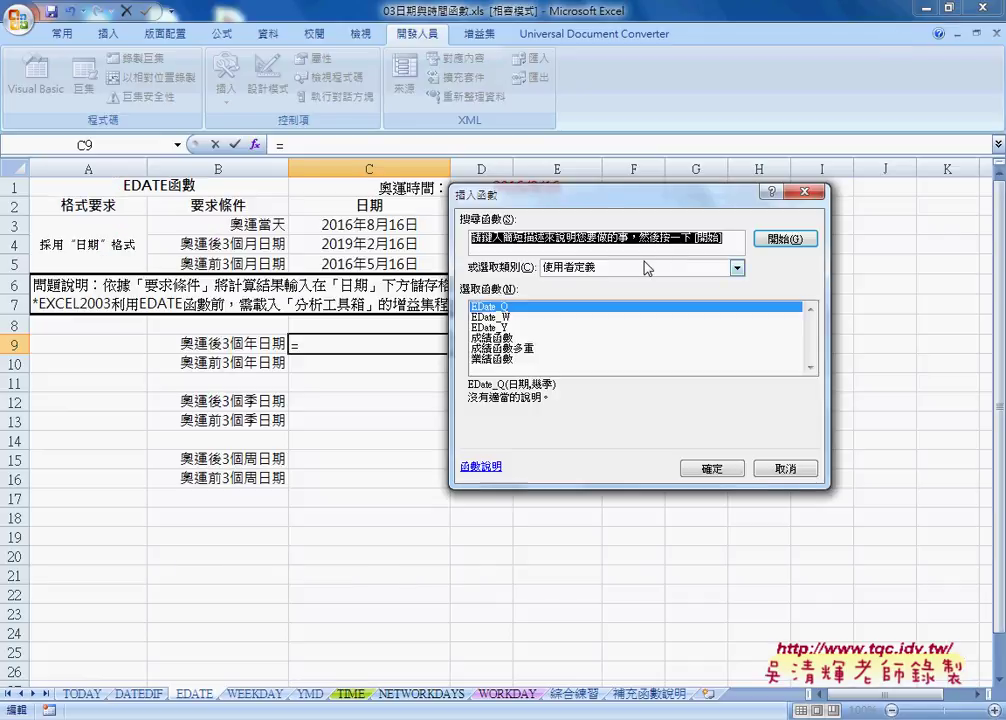
- Enter =EDate_Y(C3,3) in C9 from the 使用者定義 category, giving 2019/8/16
{"action": "left_click", "coordinate": [656, 268]}
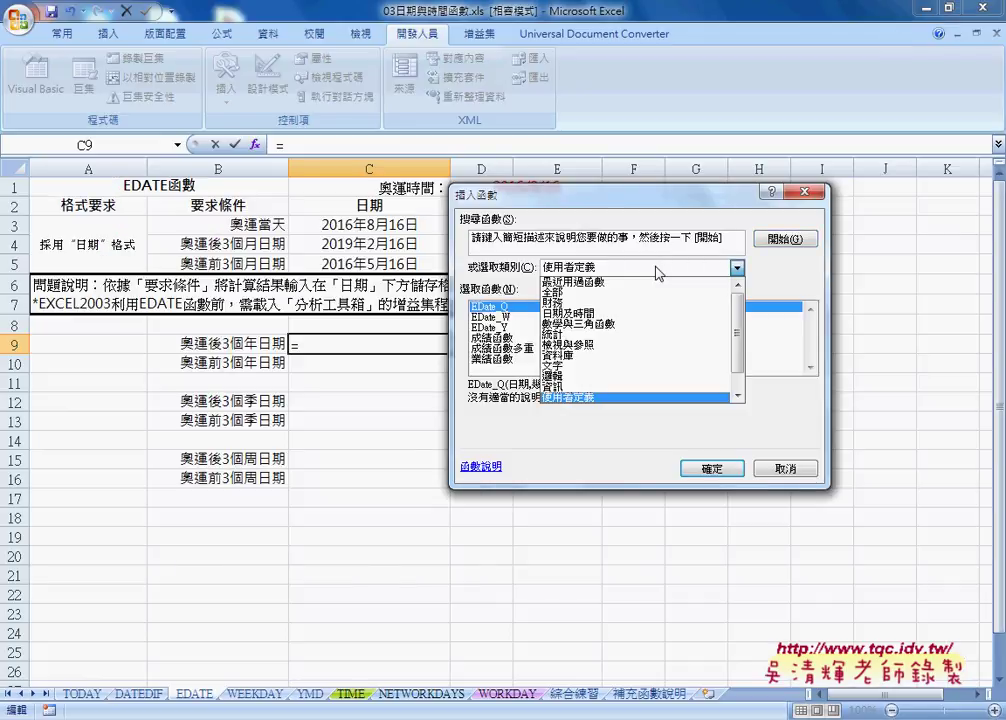
{"action": "left_click", "coordinate": [560, 397]}
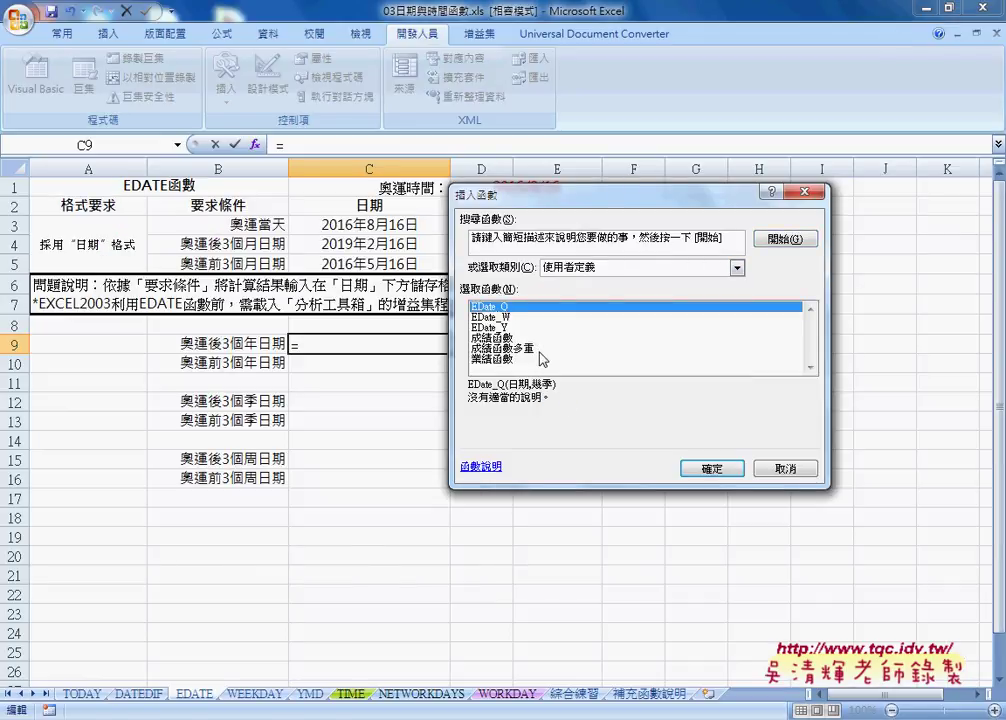
{"action": "left_click", "coordinate": [489, 328]}
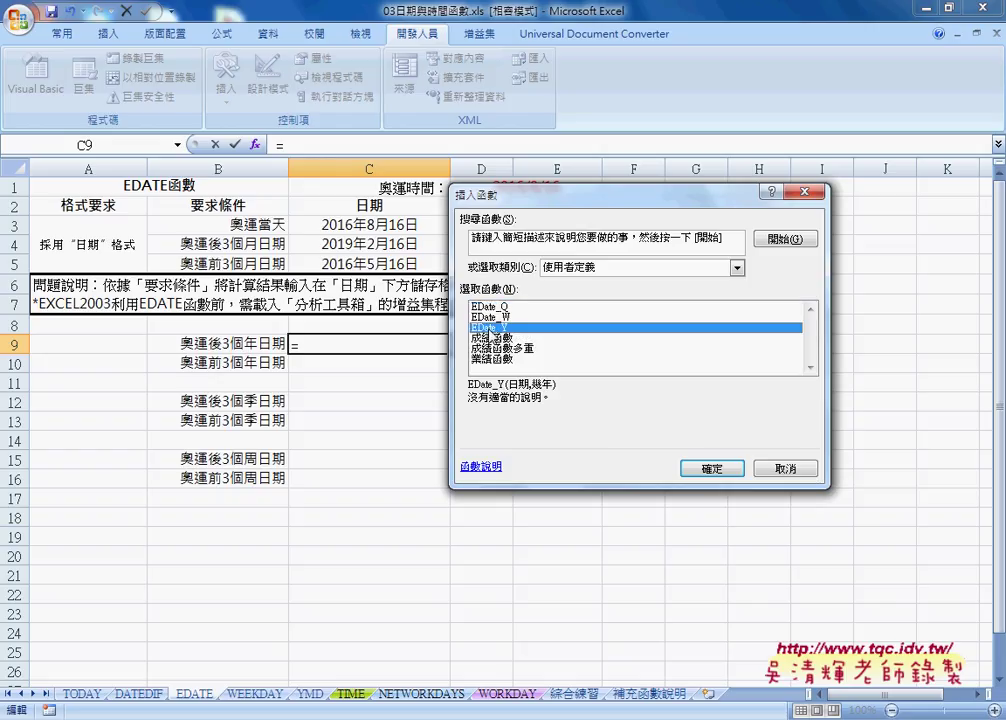
{"action": "left_click", "coordinate": [714, 466]}
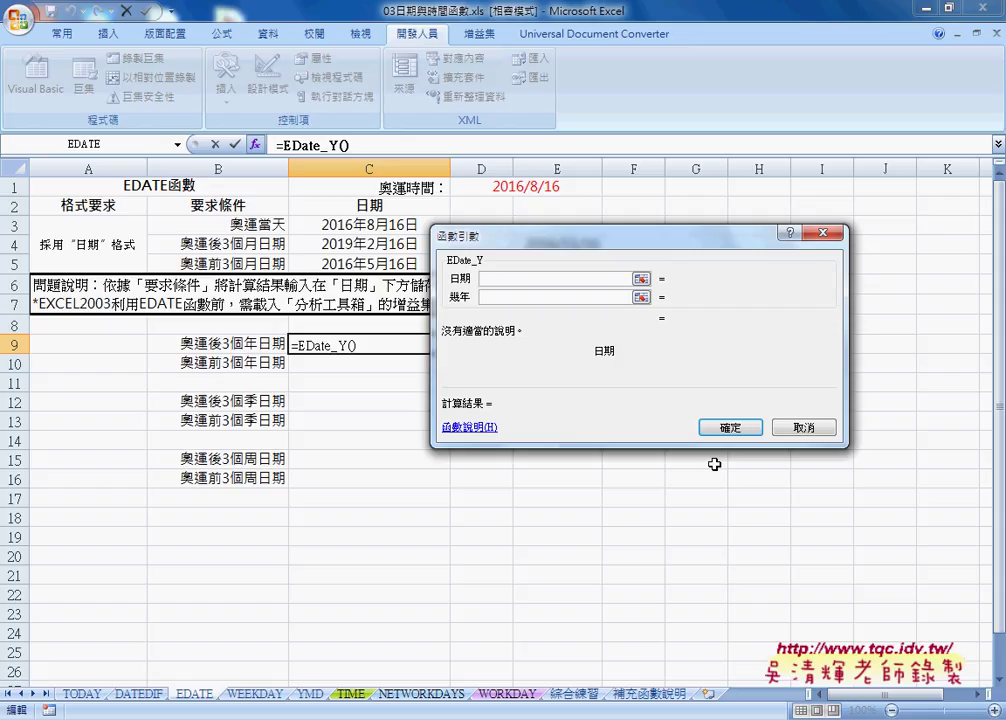
{"action": "left_click_drag", "start_coordinate": [585, 241], "coordinate": [646, 289]}
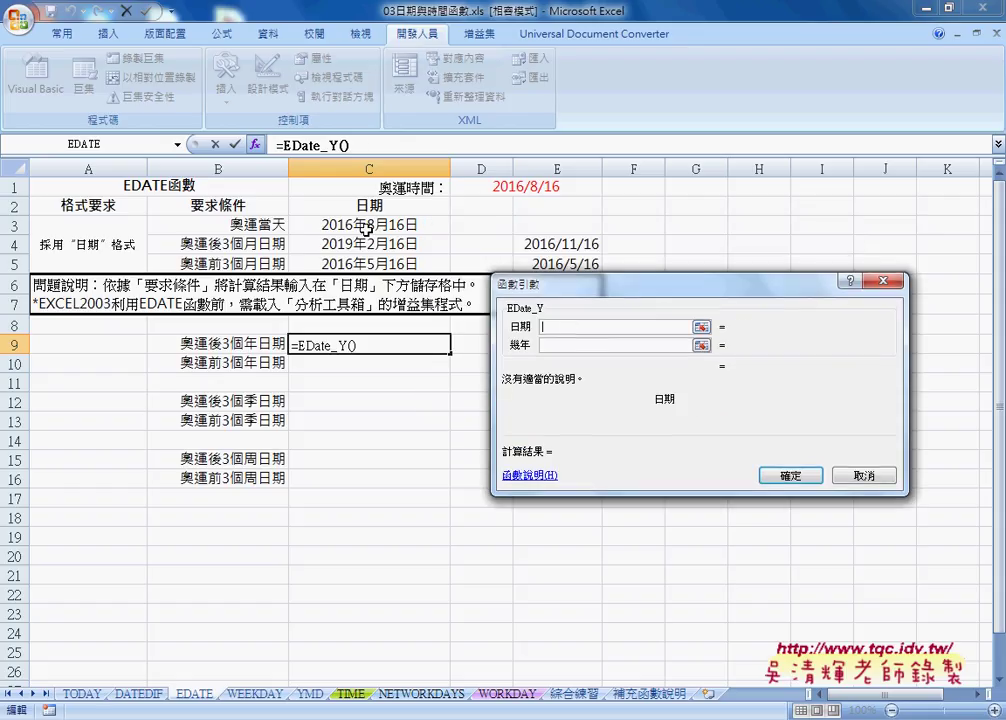
{"action": "left_click", "coordinate": [366, 228]}
{"action": "left_click", "coordinate": [567, 345]}
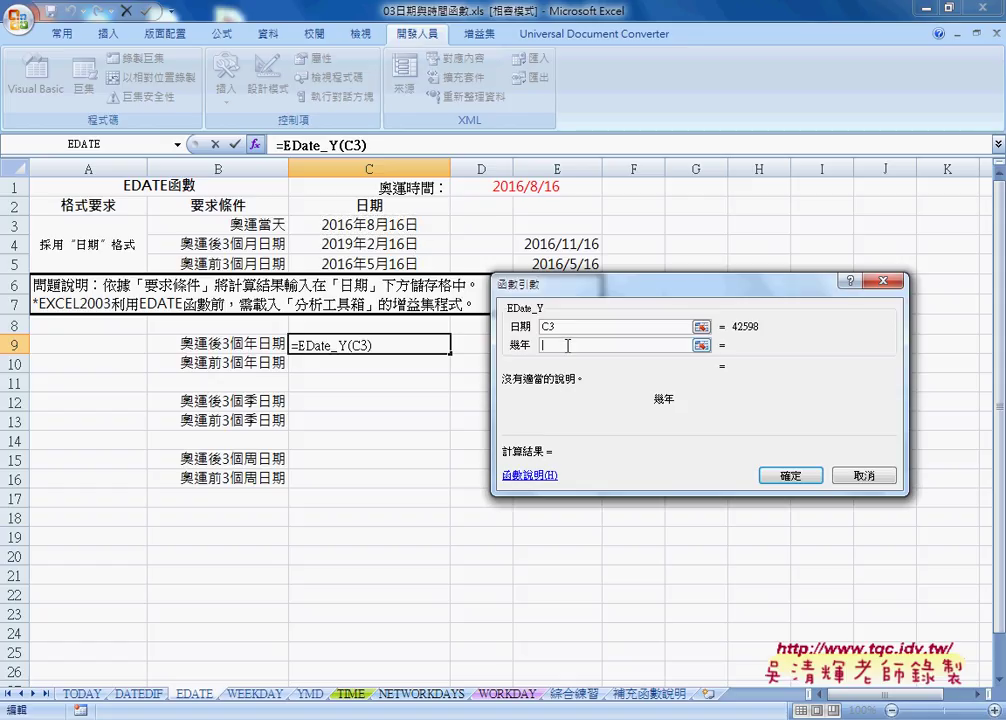
{"action": "type", "text": "3"}
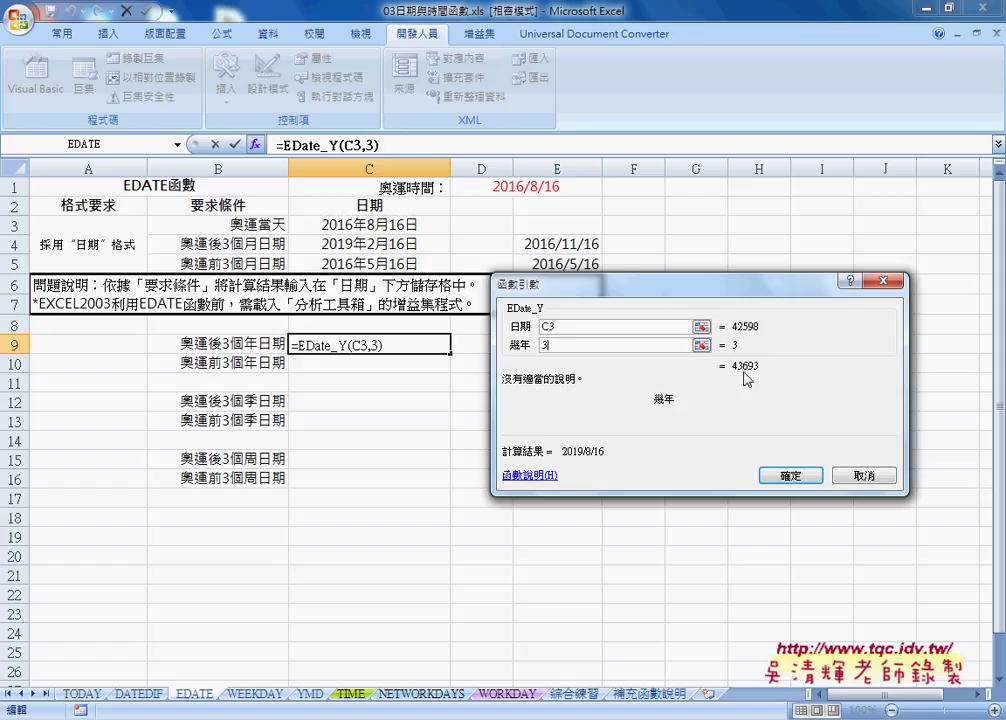
{"action": "left_click", "coordinate": [791, 477]}
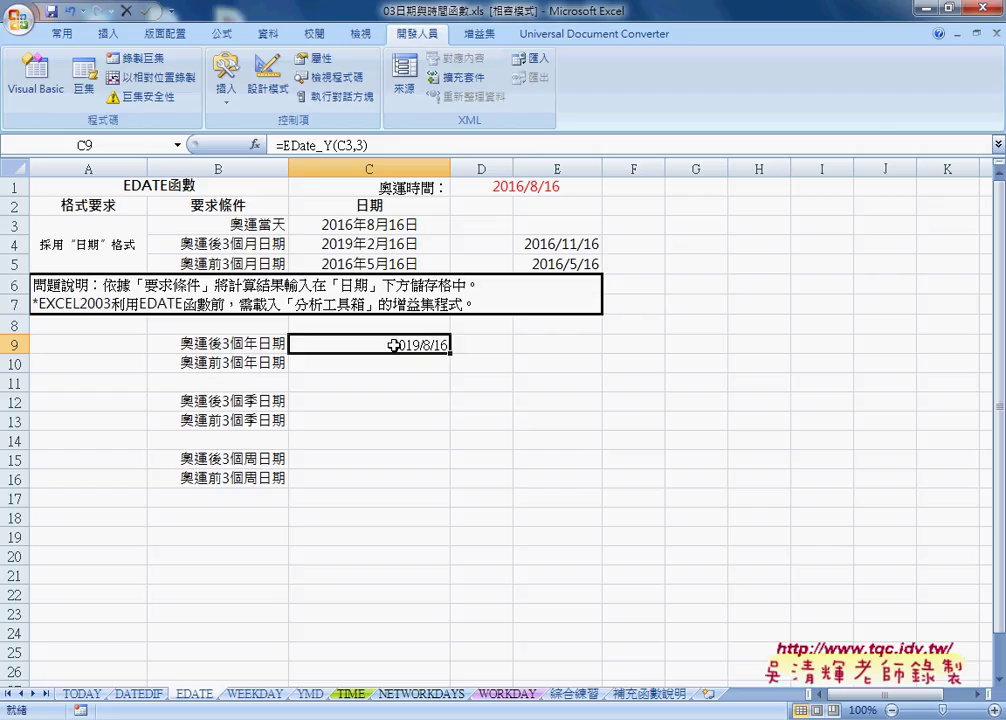
- Check C9's formula, then start an Insert Function formula in C12
{"action": "left_click", "coordinate": [398, 362]}
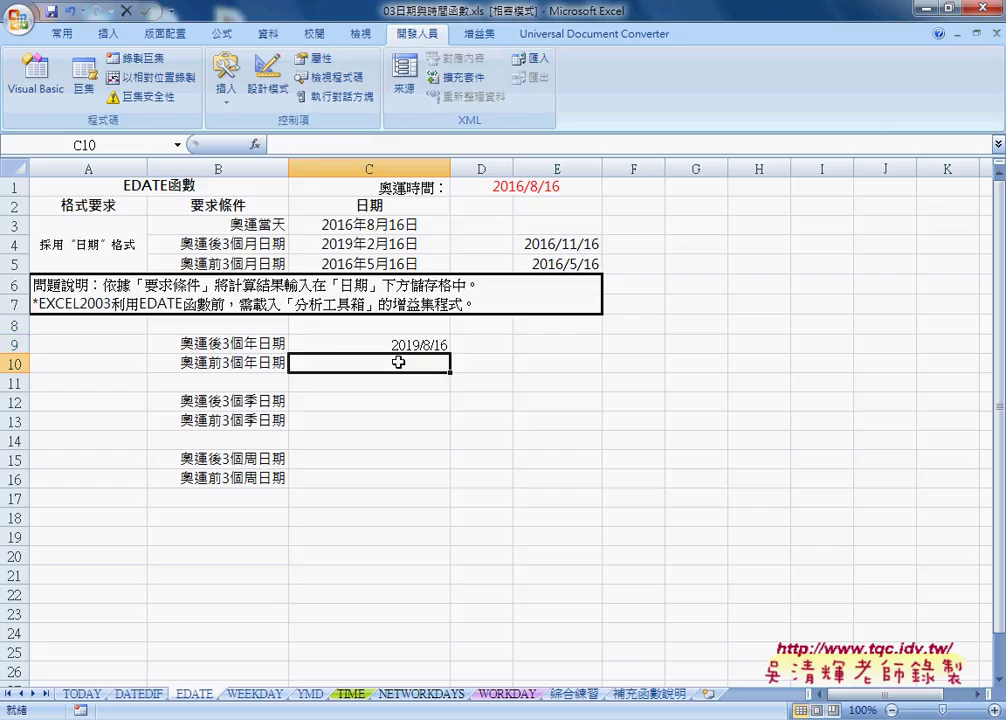
{"action": "left_click", "coordinate": [385, 344]}
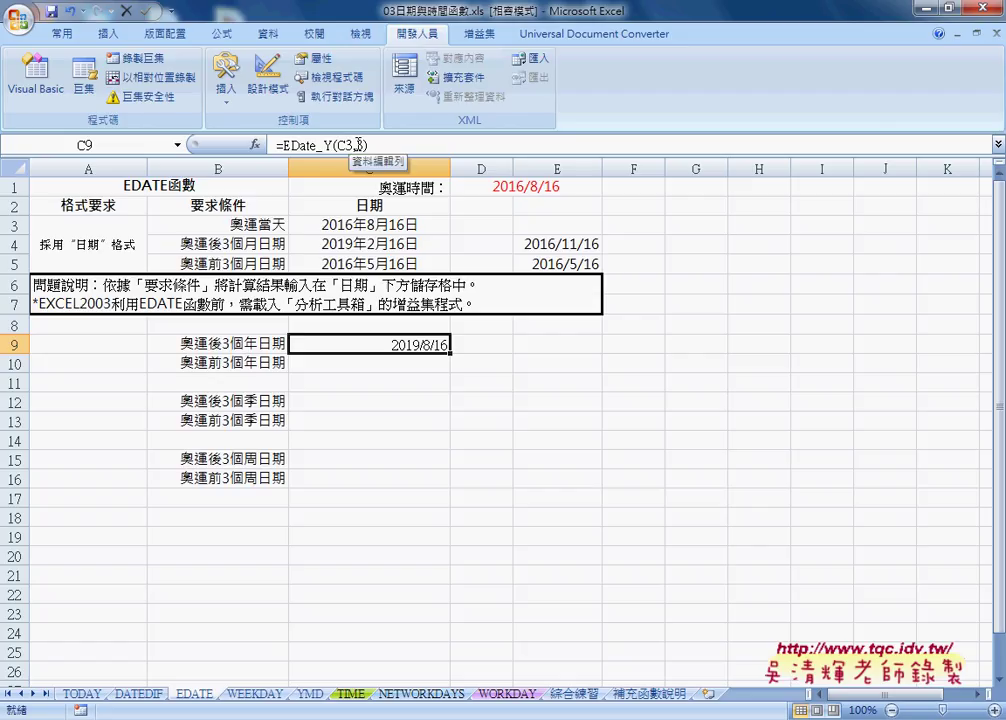
{"action": "left_click", "coordinate": [400, 399]}
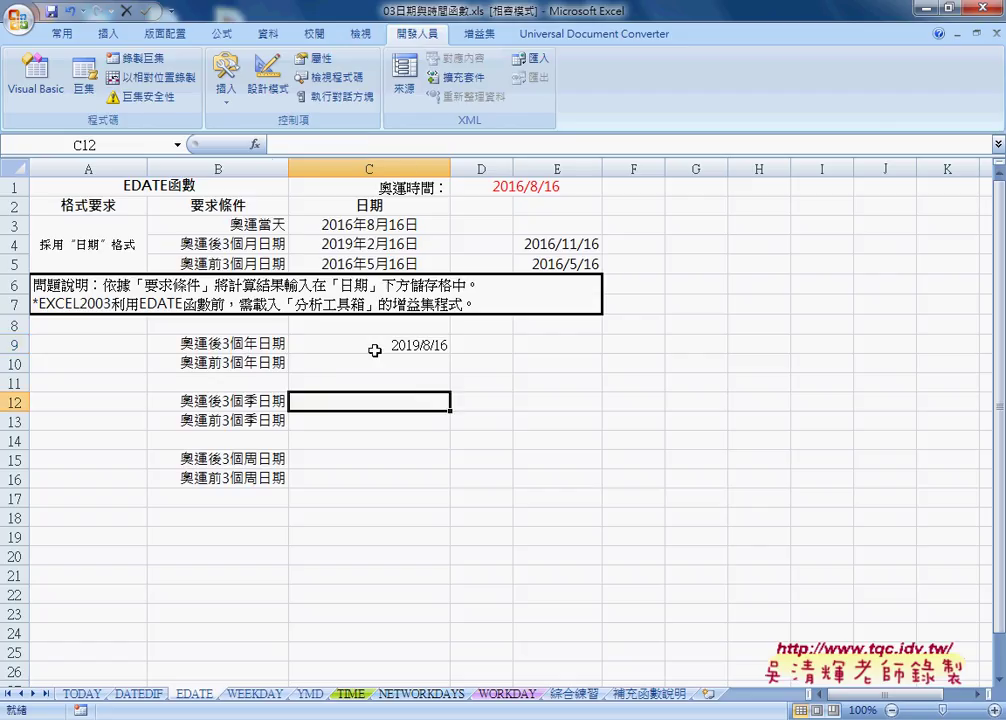
{"action": "left_click", "coordinate": [255, 145]}
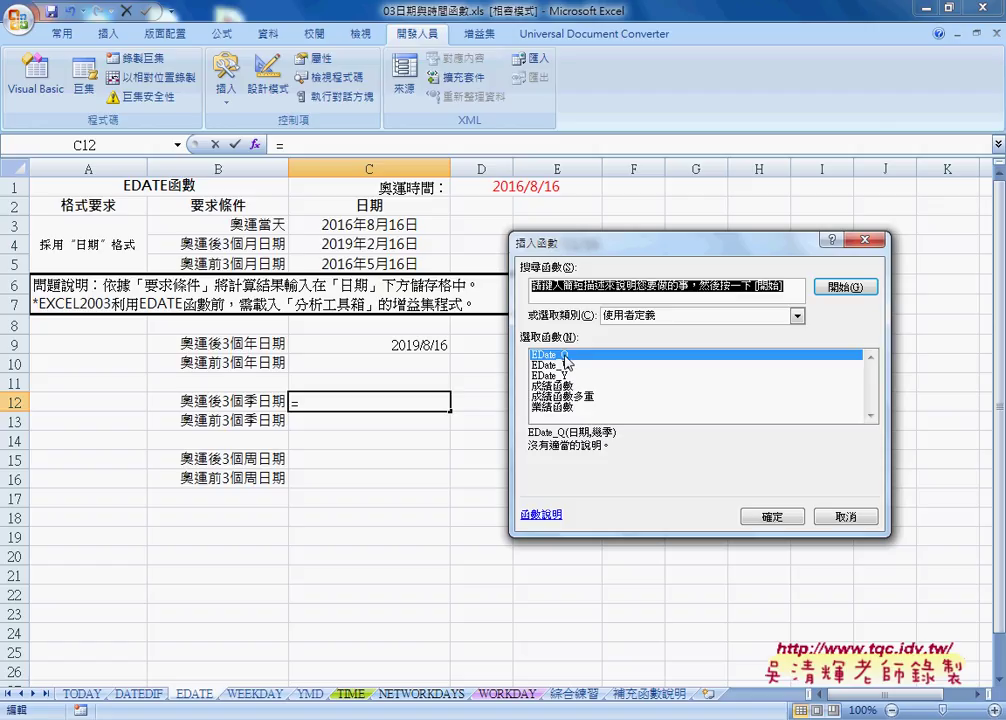
- Enter =EDate_Q(C3,3) in C12 with 3 quarters, returning 2017/5/16
{"action": "left_click", "coordinate": [770, 516]}
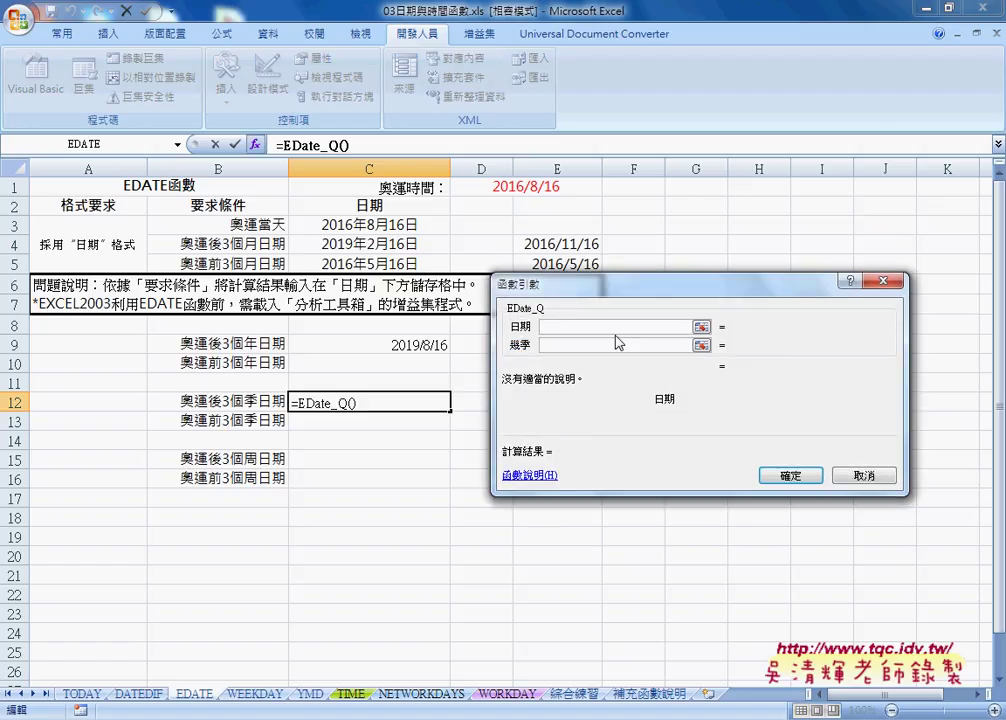
{"action": "left_click", "coordinate": [333, 224]}
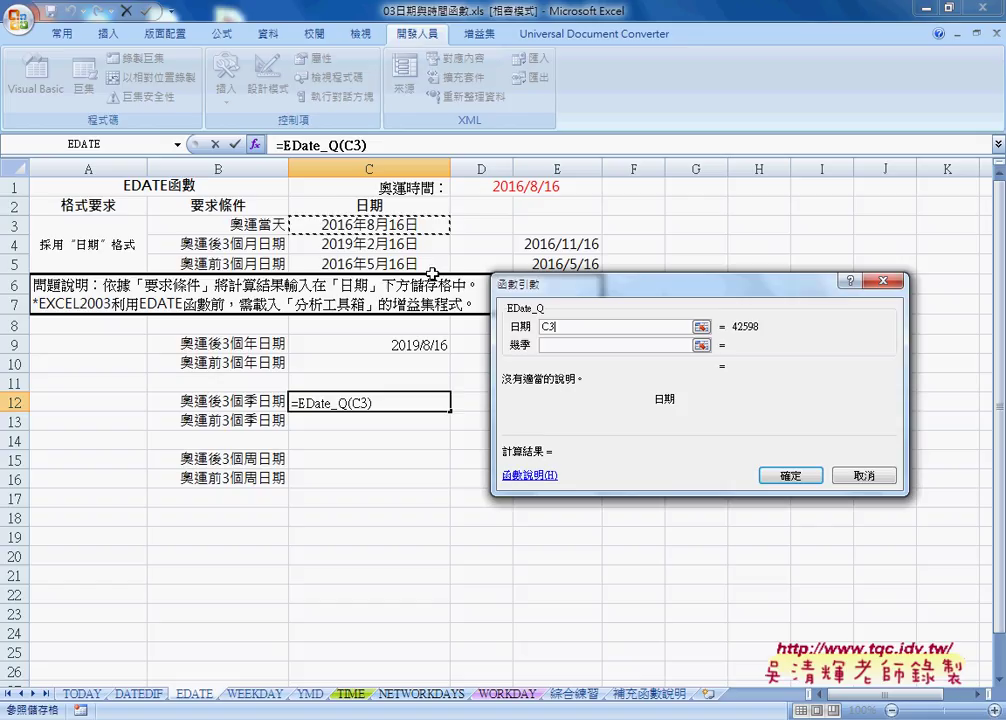
{"action": "left_click", "coordinate": [568, 346]}
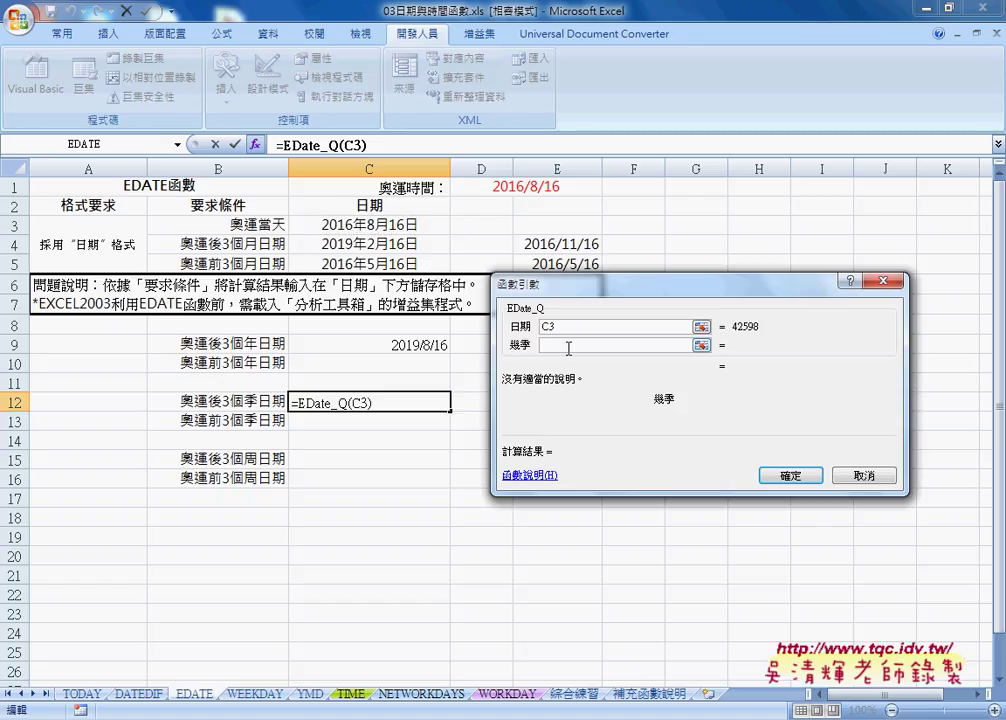
{"action": "type", "text": "3"}
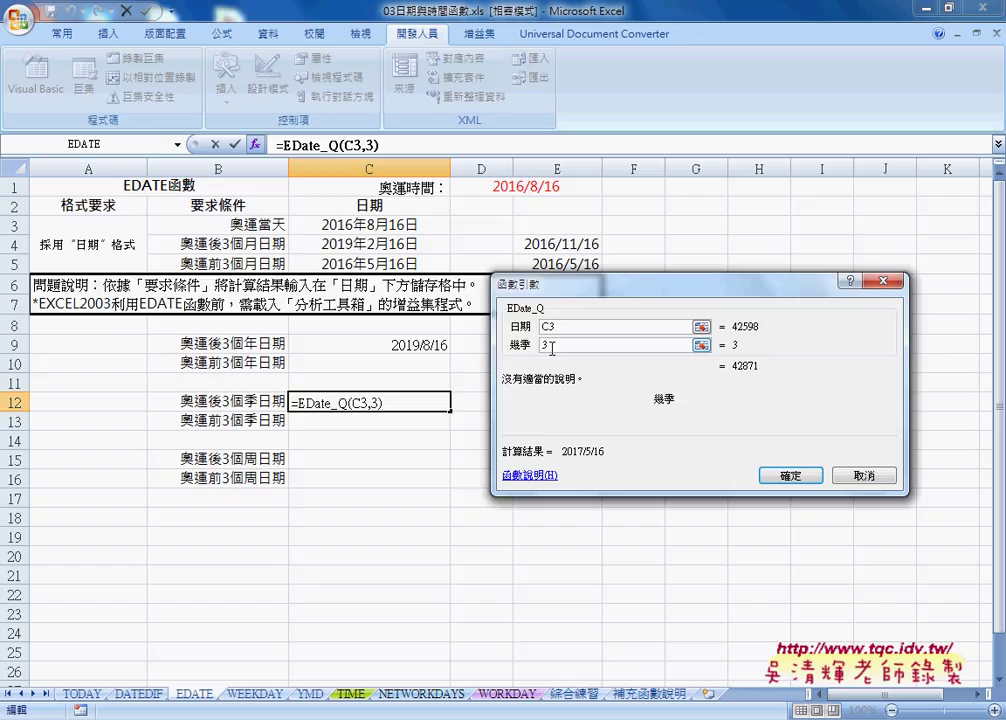
{"action": "left_click", "coordinate": [795, 475]}
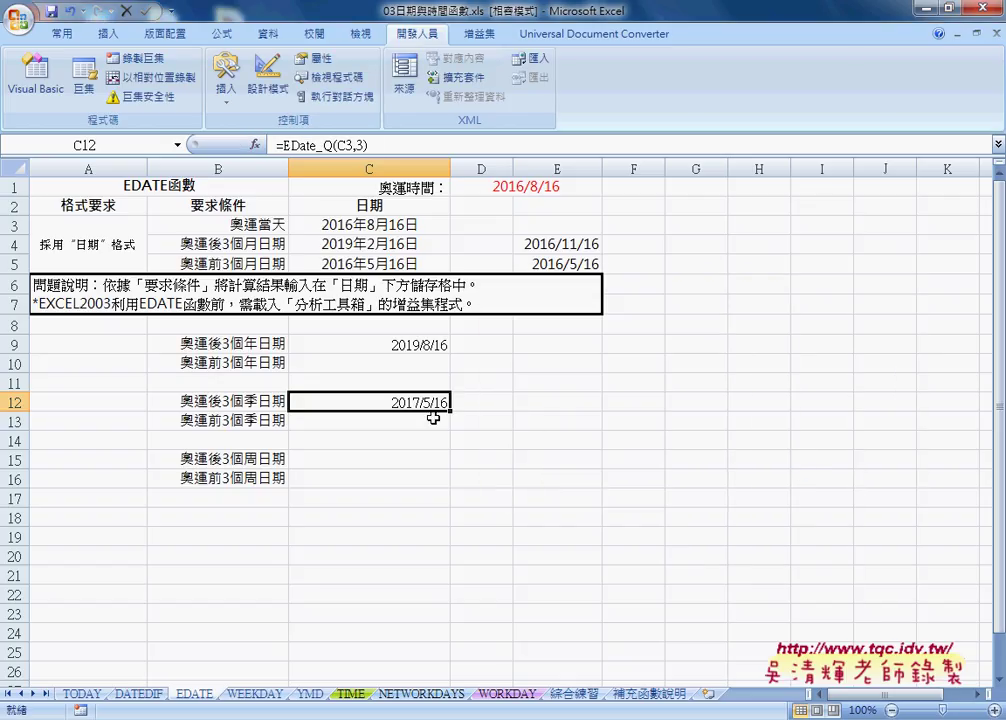
- Enter =EDate_W(C3,3) in C15 with 3 weeks, returning 2016/9/6
{"action": "left_click", "coordinate": [427, 460]}
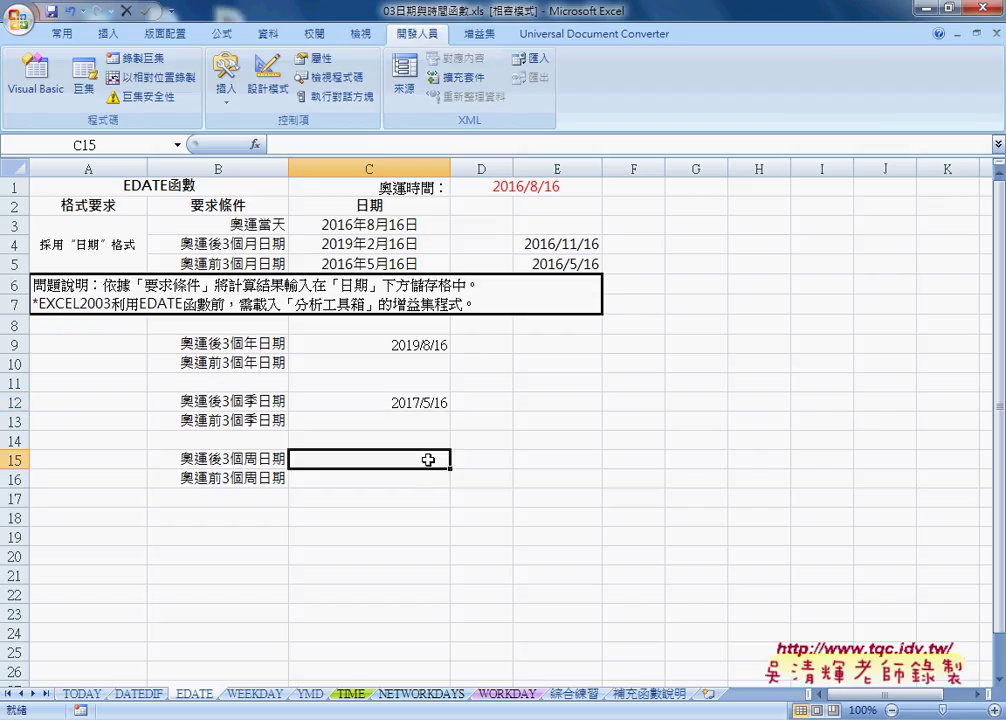
{"action": "left_click", "coordinate": [255, 145]}
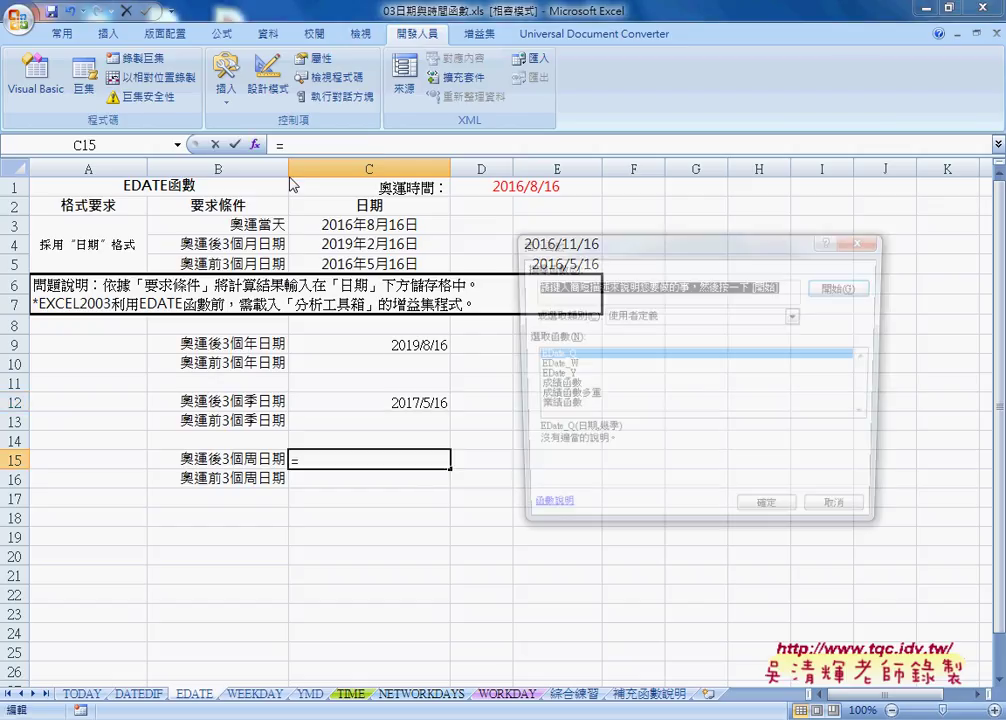
{"action": "left_click", "coordinate": [560, 365]}
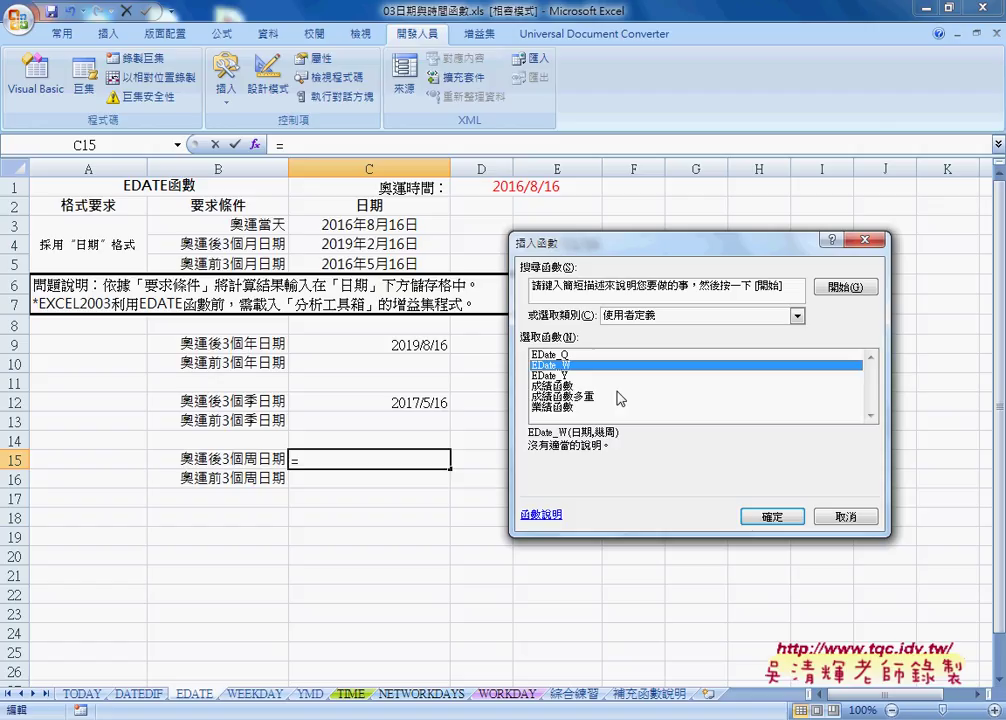
{"action": "left_click", "coordinate": [774, 519]}
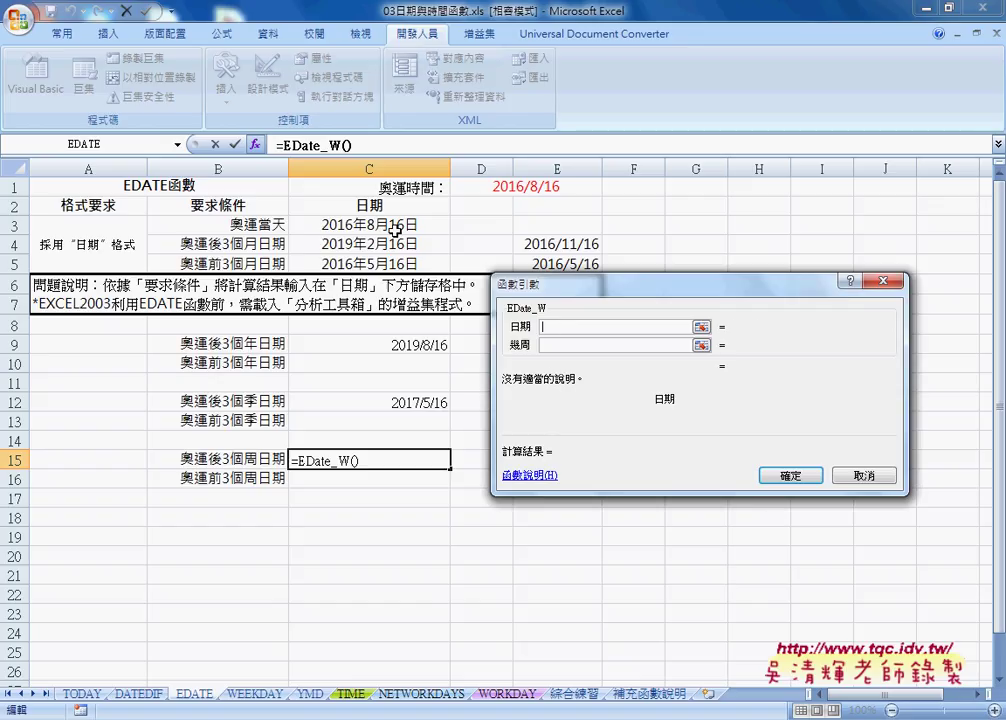
{"action": "left_click", "coordinate": [330, 224]}
{"action": "left_click", "coordinate": [567, 345]}
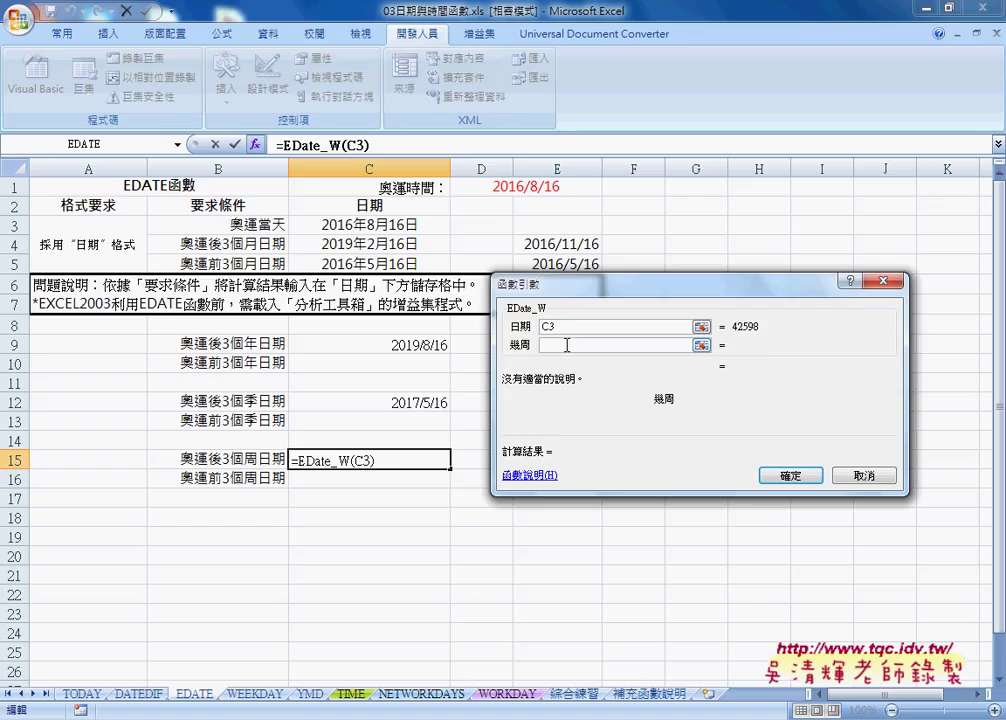
{"action": "type", "text": ",3"}
{"action": "left_click", "coordinate": [789, 474]}
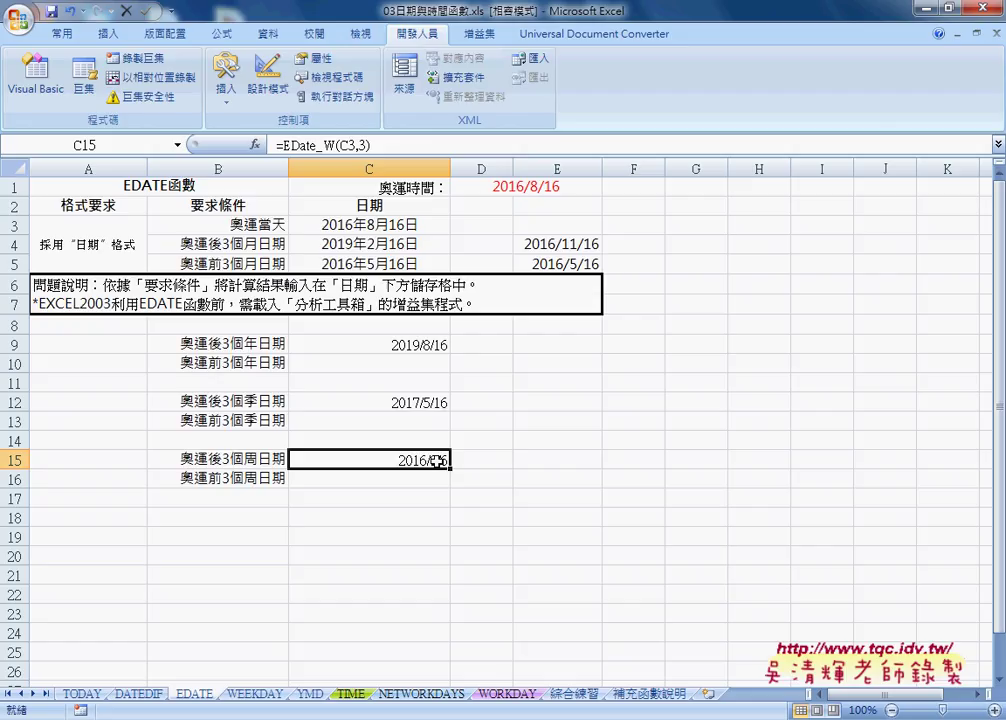
{"action": "left_click_drag", "start_coordinate": [250, 344], "coordinate": [250, 363]}
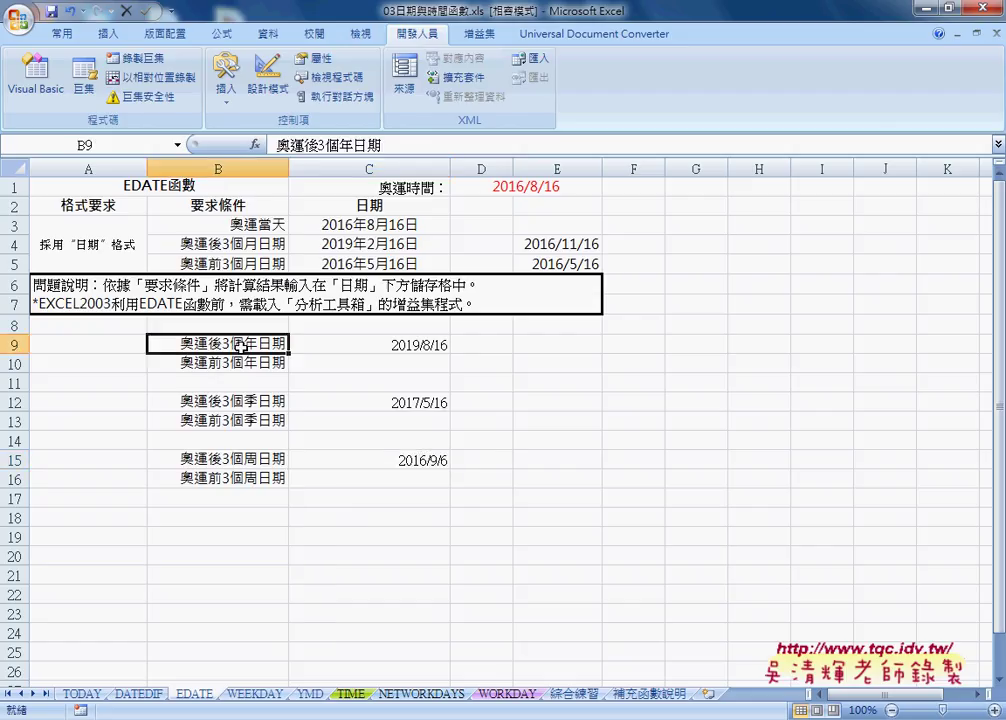
{"action": "left_click_drag", "start_coordinate": [250, 244], "coordinate": [250, 264]}
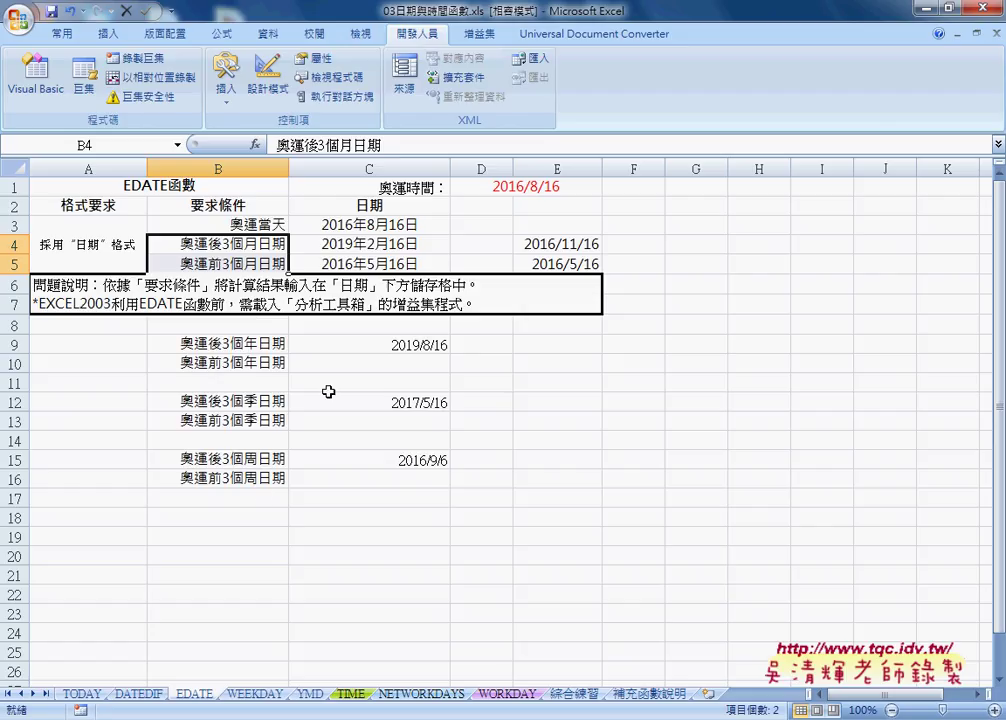
{"action": "left_click", "coordinate": [419, 345]}
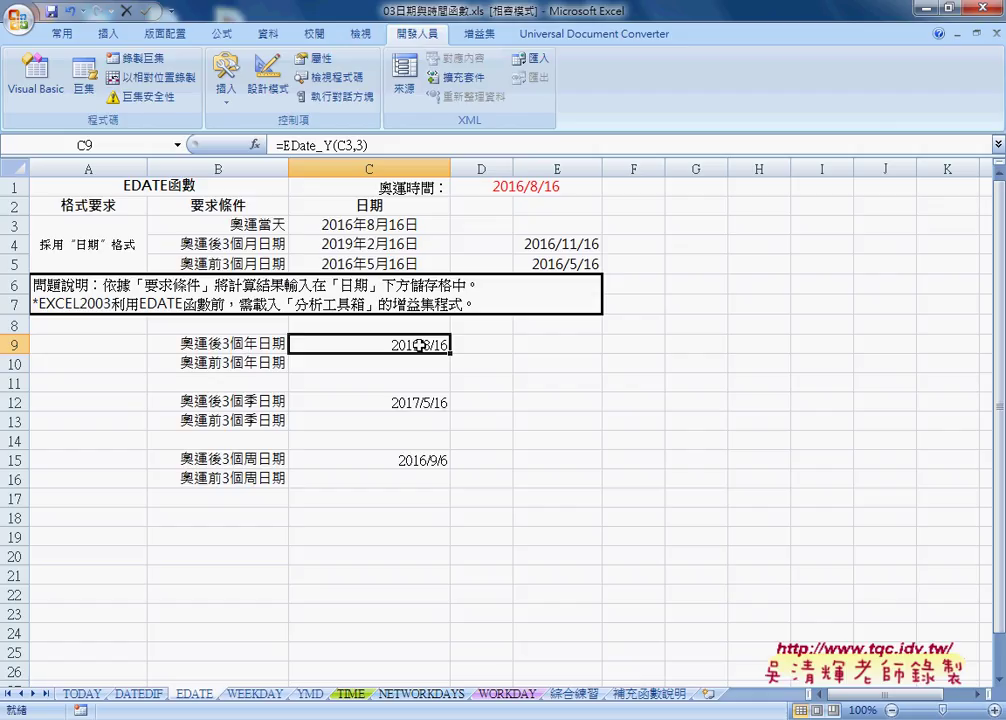
{"action": "left_click", "coordinate": [50, 97]}
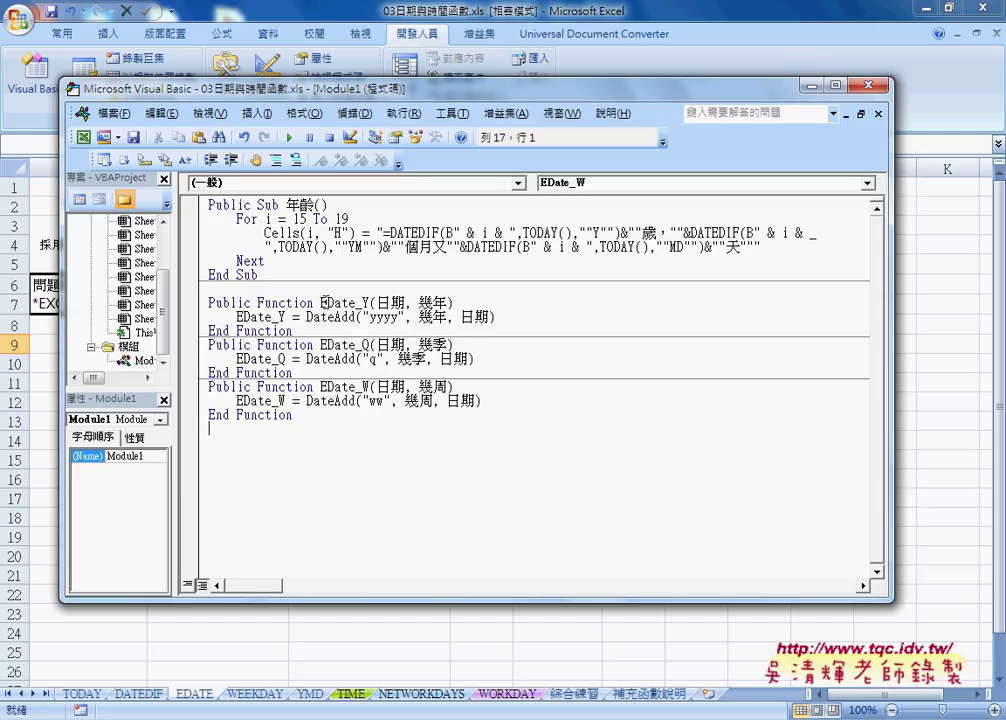
{"action": "left_click", "coordinate": [259, 302]}
{"action": "double_click", "coordinate": [259, 302]}
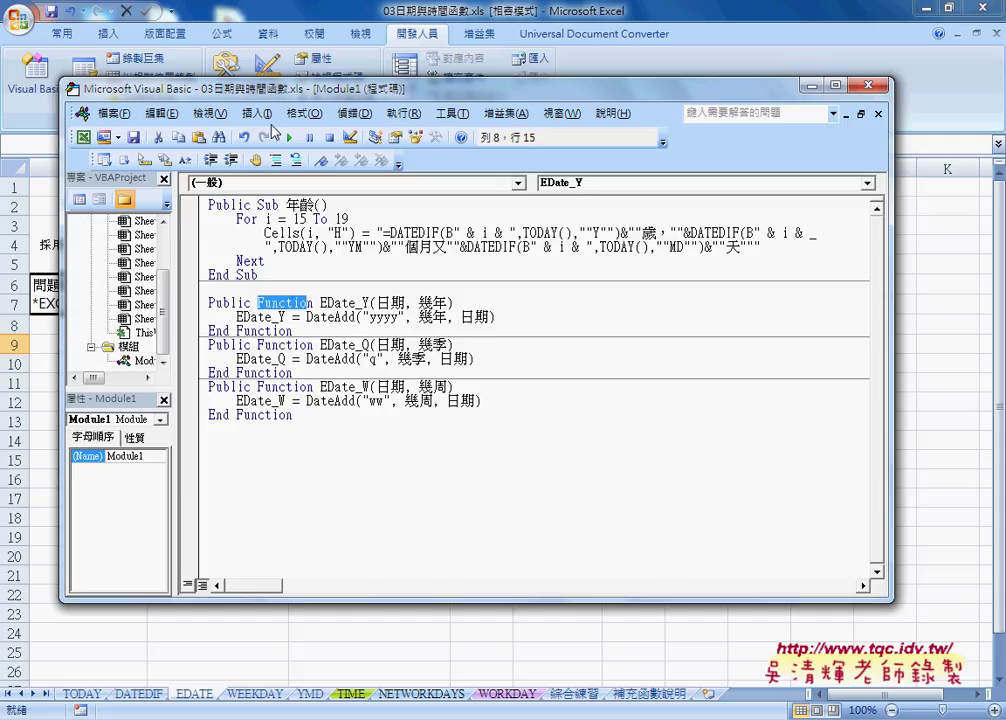
{"action": "left_click", "coordinate": [257, 113]}
{"action": "left_click", "coordinate": [257, 113]}
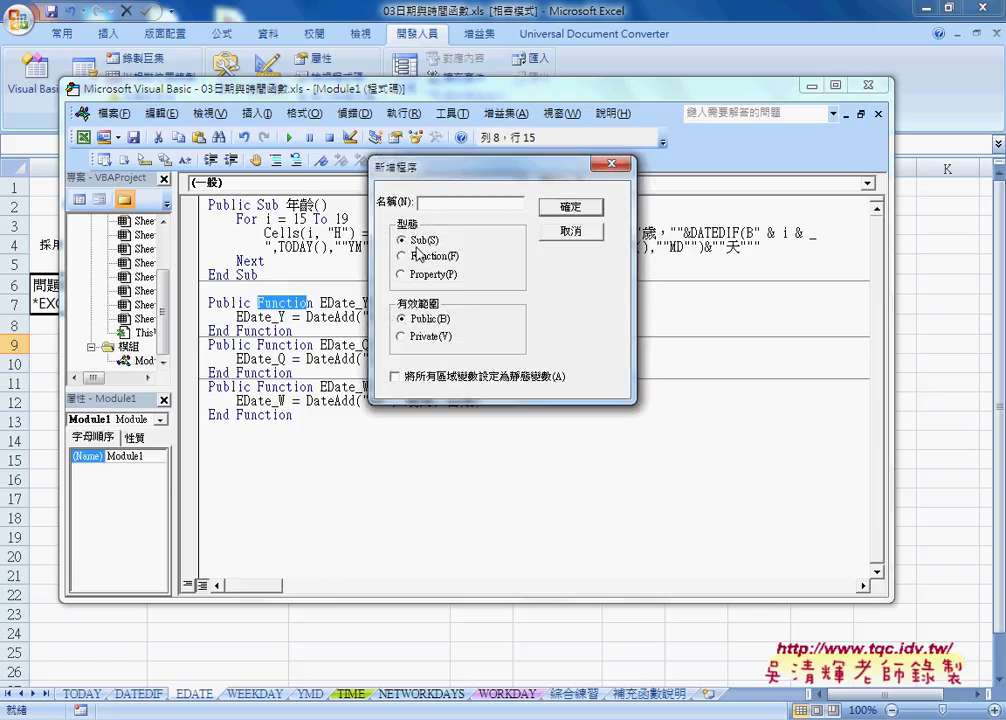
{"action": "left_click", "coordinate": [556, 236]}
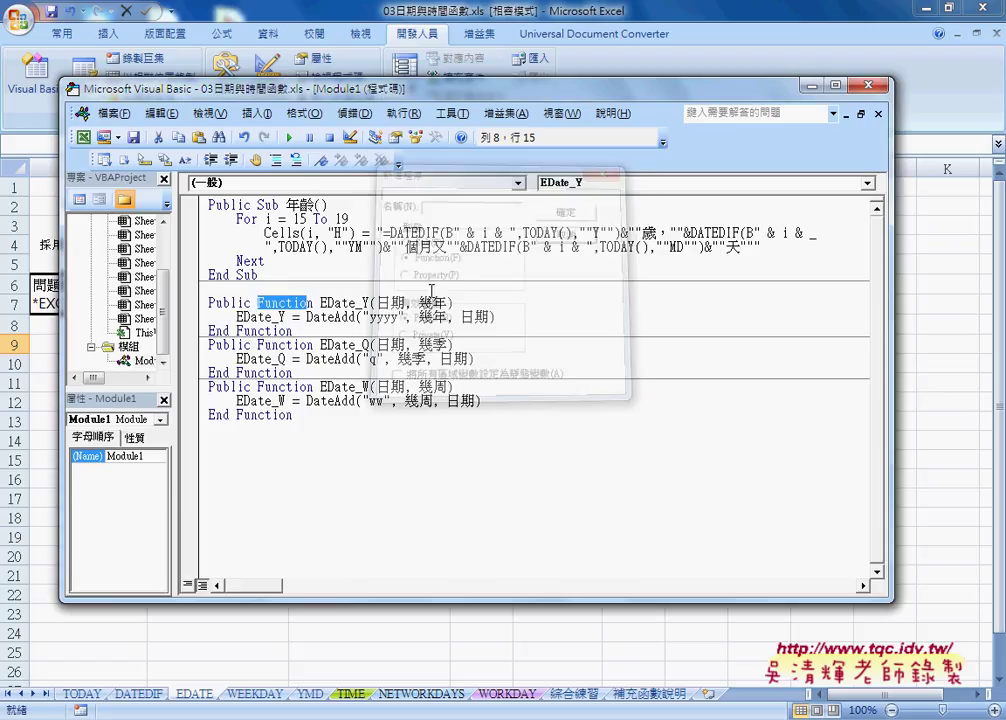
{"action": "left_click_drag", "start_coordinate": [320, 302], "coordinate": [370, 302]}
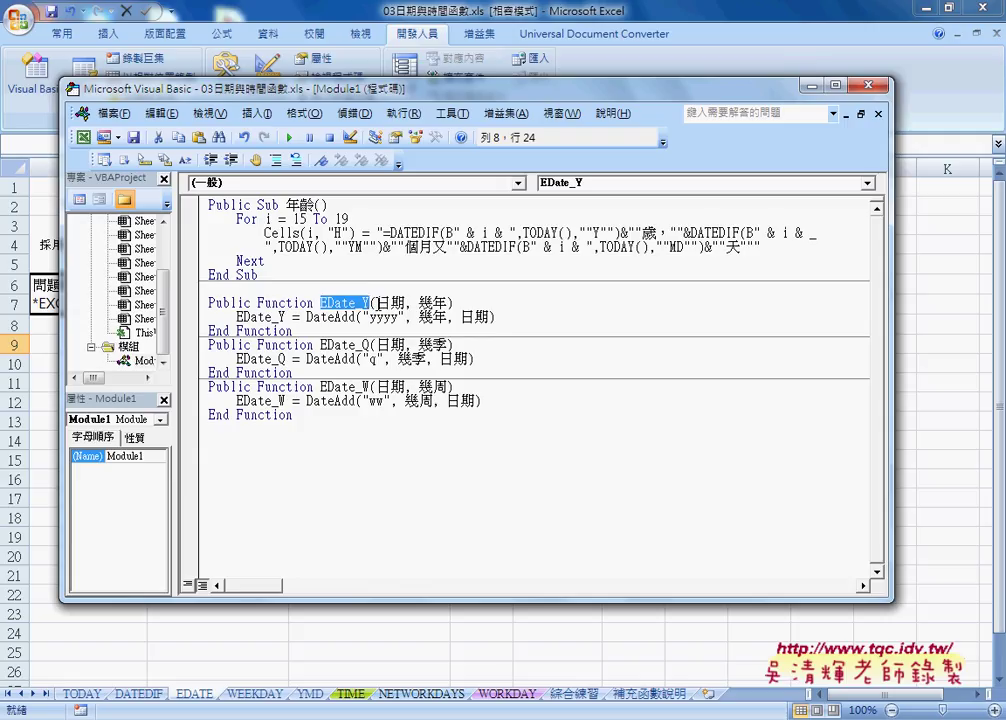
{"action": "left_click_drag", "start_coordinate": [376, 302], "coordinate": [447, 302]}
{"action": "left_click", "coordinate": [340, 317]}
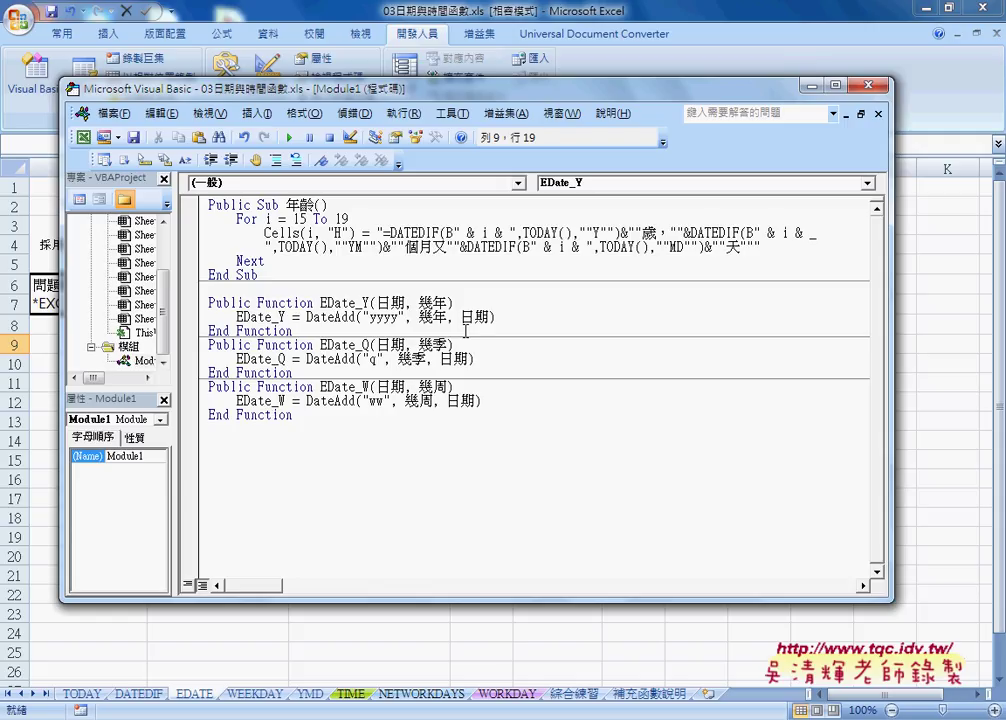
- Prefix DateAdd with 'vba.' on the EDate_Y line so the VBA function list appears
{"action": "key", "text": "Left"}
{"action": "key", "text": "Left"}
{"action": "key", "text": "Left"}
{"action": "key", "text": "shift+Right"}
{"action": "key", "text": "shift+Right"}
{"action": "key", "text": "Escape"}
{"action": "type", "text": "vba"}
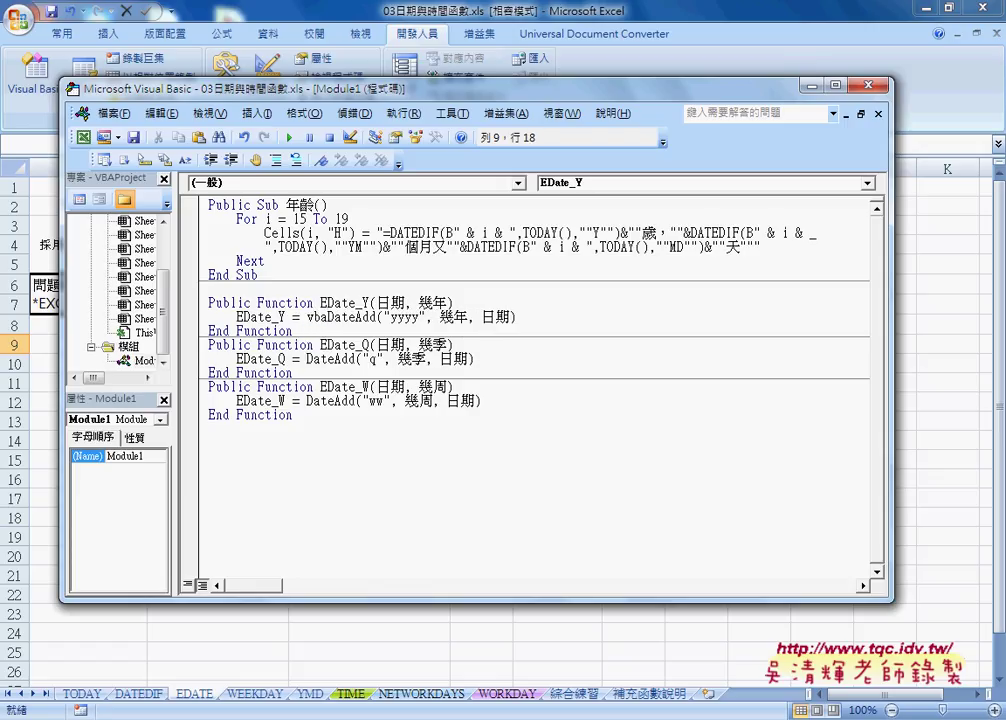
{"action": "type", "text": "."}
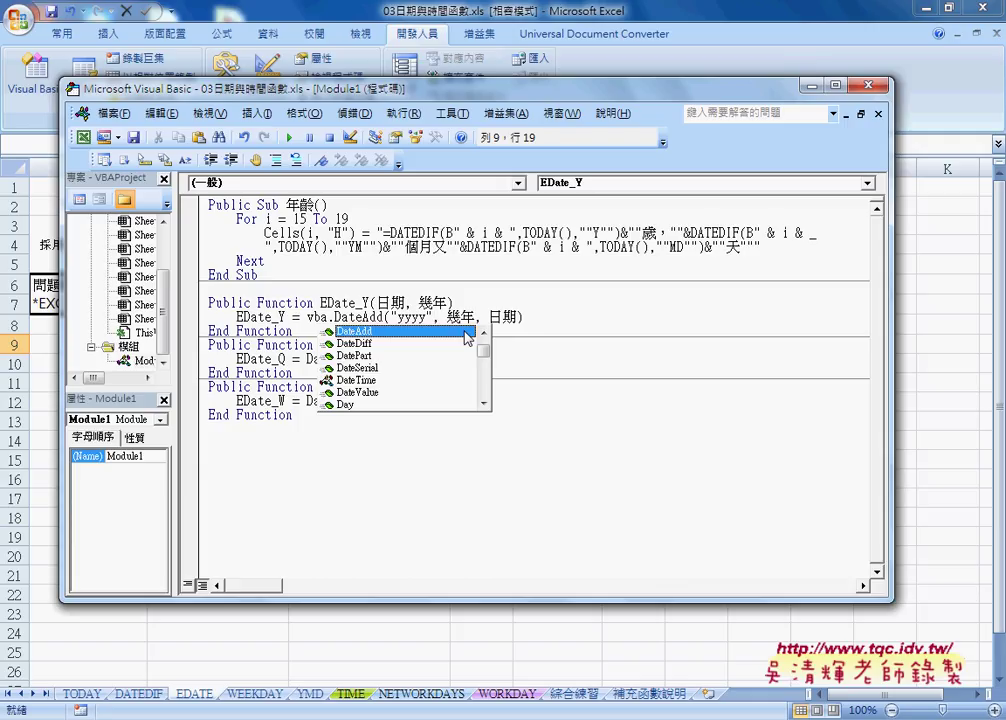
{"action": "left_click_drag", "start_coordinate": [482, 352], "coordinate": [484, 408]}
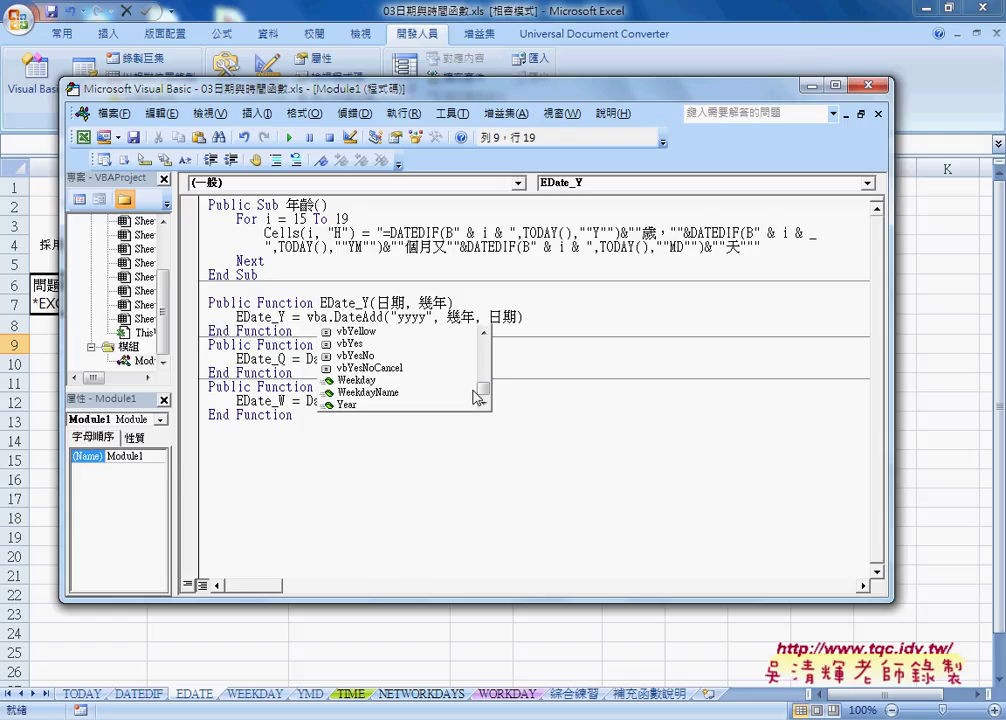
{"action": "left_click_drag", "start_coordinate": [481, 389], "coordinate": [486, 347]}
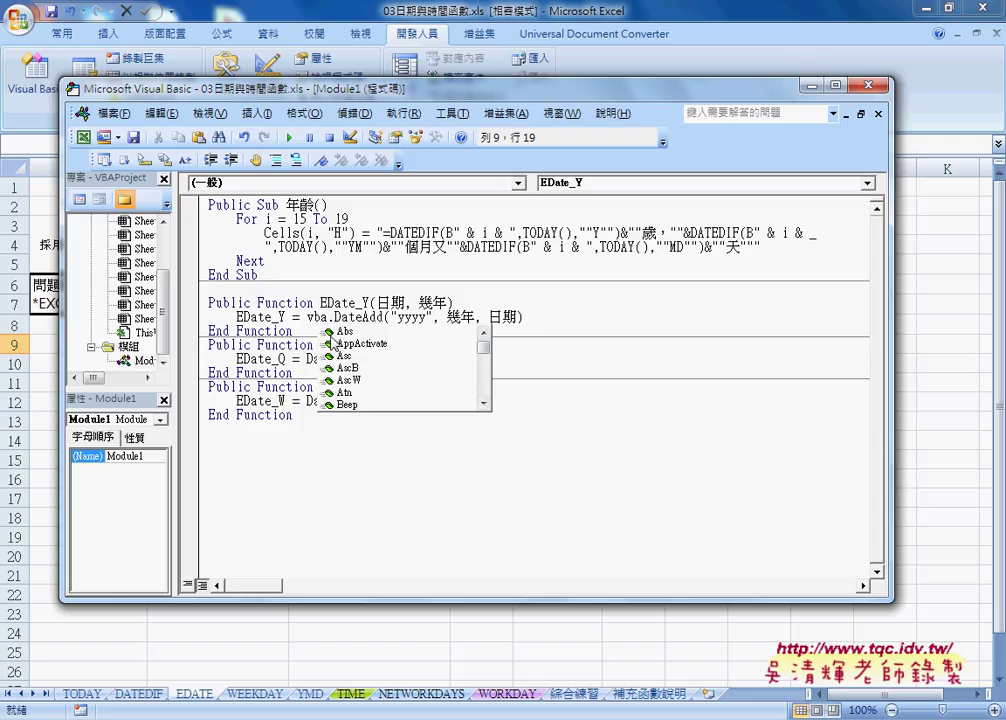
{"action": "left_click_drag", "start_coordinate": [485, 352], "coordinate": [486, 362]}
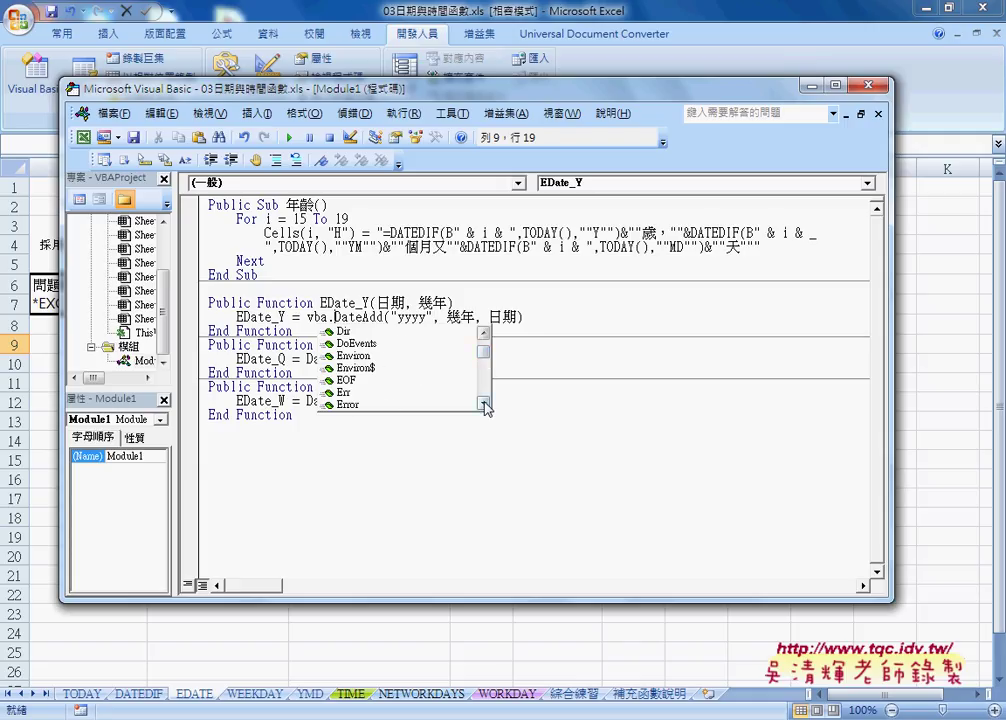
{"action": "left_click", "coordinate": [484, 404]}
{"action": "left_click", "coordinate": [484, 404]}
{"action": "left_click", "coordinate": [484, 404]}
{"action": "left_click", "coordinate": [484, 404]}
{"action": "left_click", "coordinate": [484, 404]}
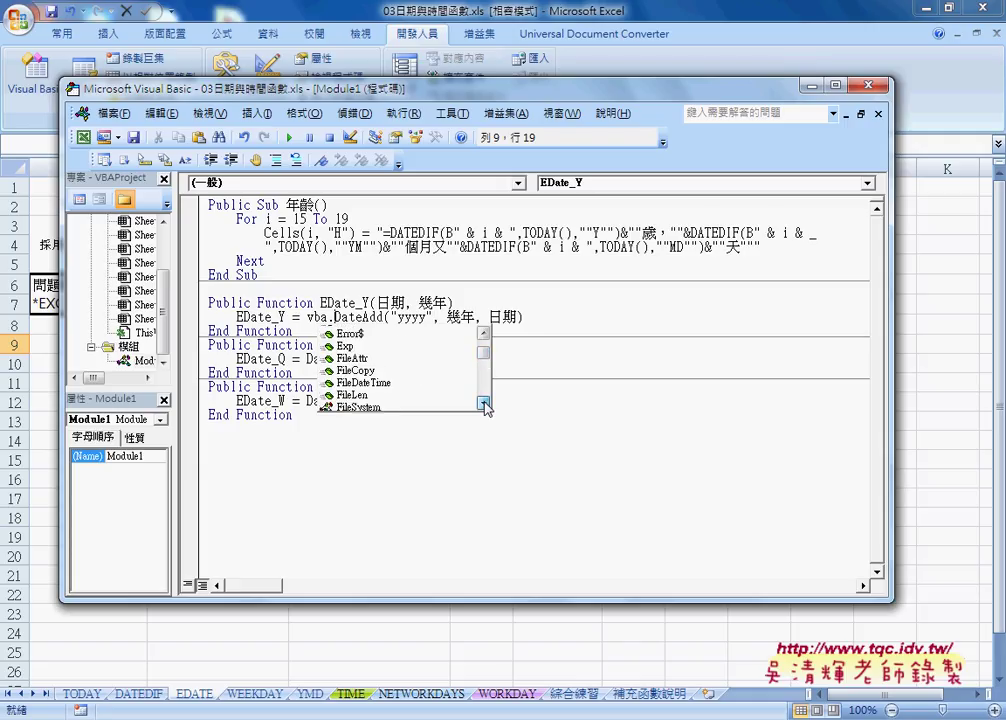
{"action": "left_click", "coordinate": [484, 404]}
{"action": "left_click", "coordinate": [484, 404]}
{"action": "left_click", "coordinate": [484, 404]}
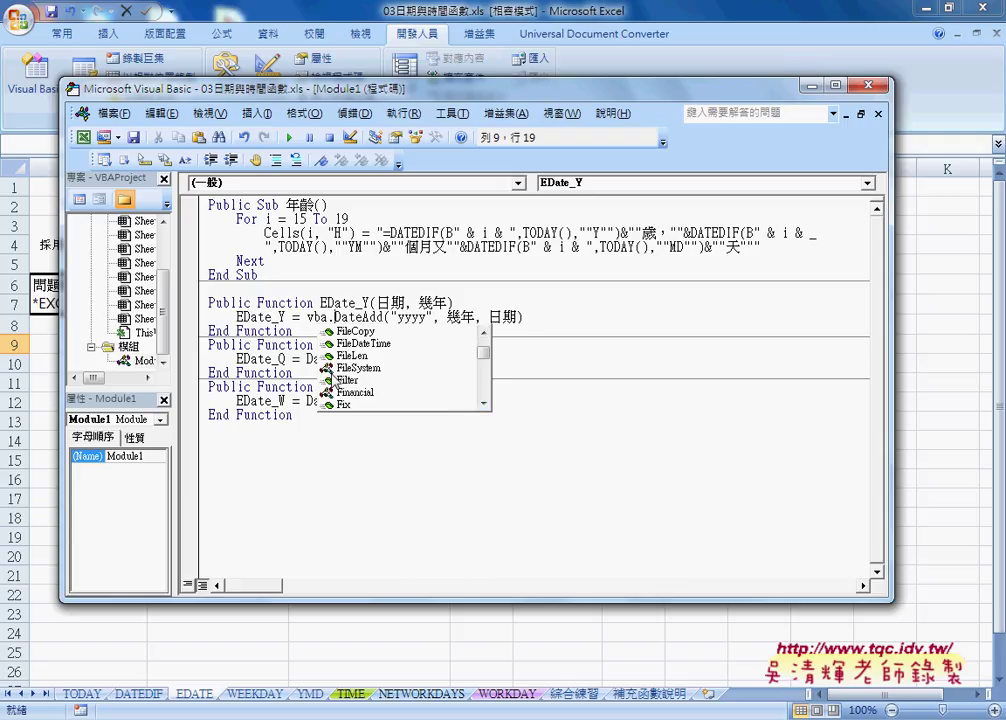
{"action": "left_click", "coordinate": [484, 404]}
{"action": "left_click", "coordinate": [484, 404]}
{"action": "left_click", "coordinate": [484, 404]}
{"action": "left_click", "coordinate": [484, 404]}
{"action": "left_click", "coordinate": [484, 404]}
{"action": "left_click", "coordinate": [484, 404]}
{"action": "left_click", "coordinate": [484, 404]}
{"action": "left_click", "coordinate": [484, 404]}
{"action": "left_click", "coordinate": [484, 404]}
{"action": "left_click", "coordinate": [484, 404]}
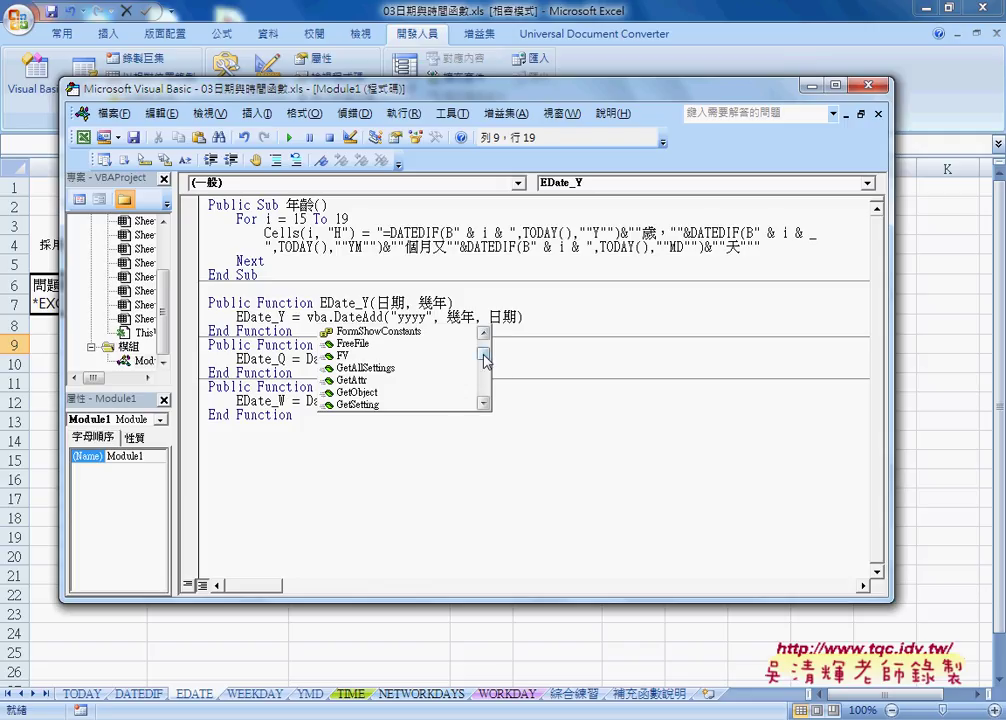
{"action": "left_click_drag", "start_coordinate": [484, 360], "coordinate": [472, 346]}
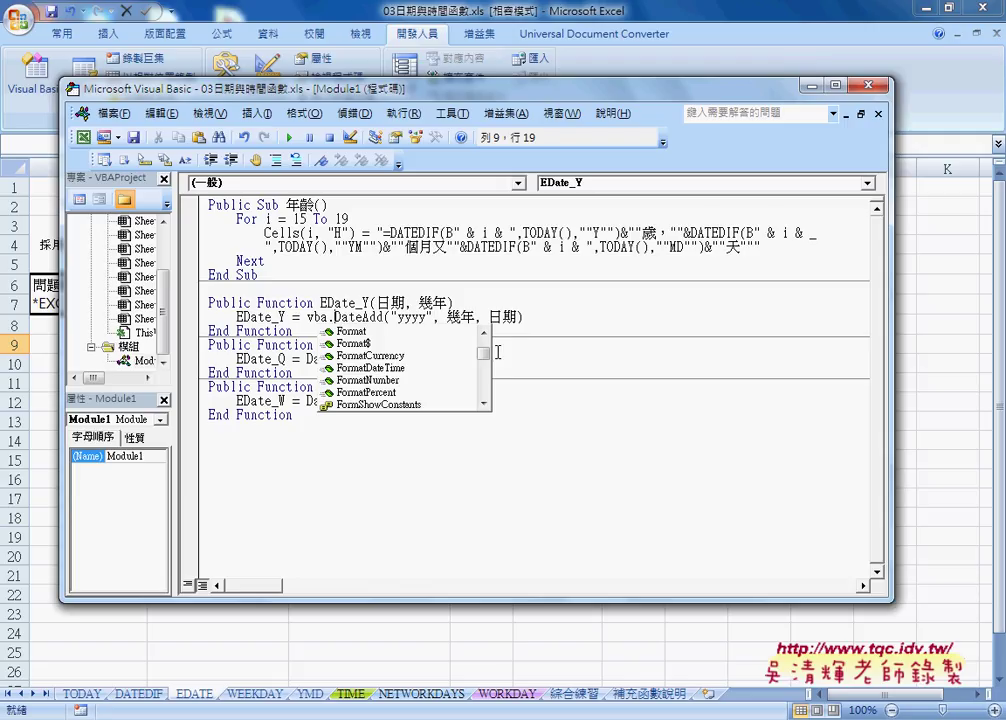
{"action": "left_click", "coordinate": [362, 318]}
- Open the DateAdd help with F1 and highlight its title and Date return description
{"action": "key", "text": "F1"}
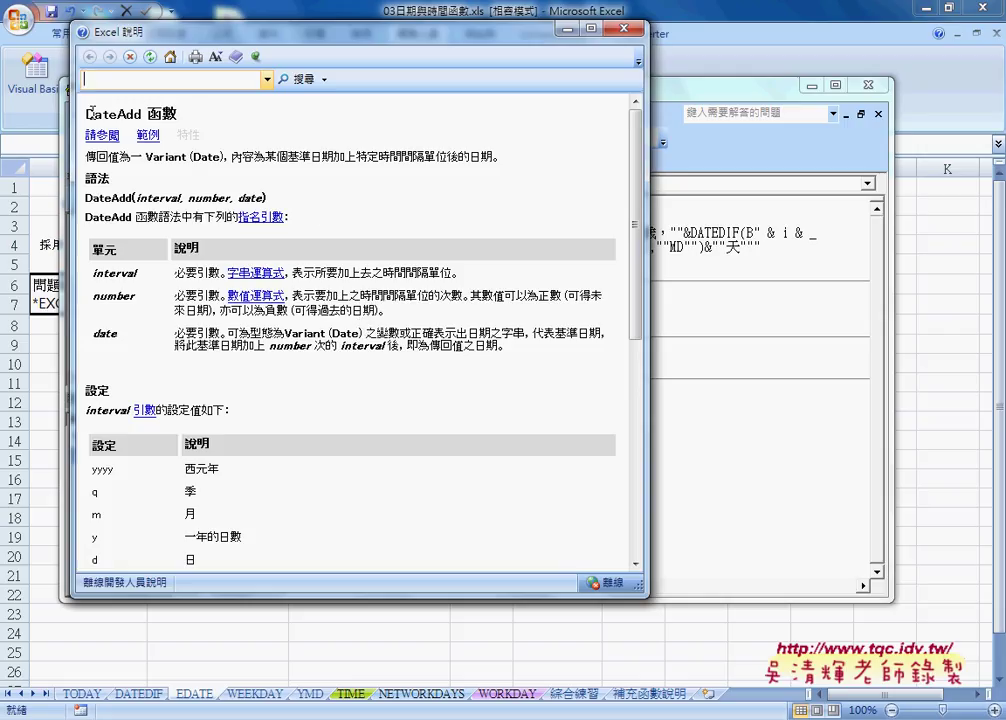
{"action": "left_click_drag", "start_coordinate": [87, 113], "coordinate": [182, 115]}
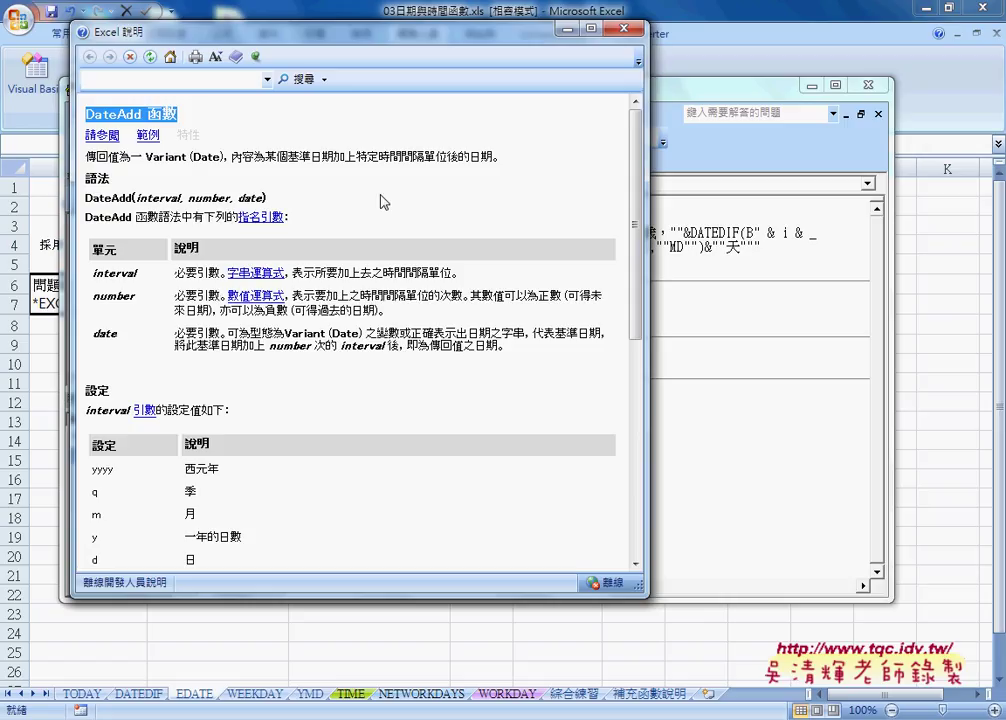
{"action": "left_click_drag", "start_coordinate": [85, 157], "coordinate": [368, 157]}
{"action": "left_click", "coordinate": [299, 170]}
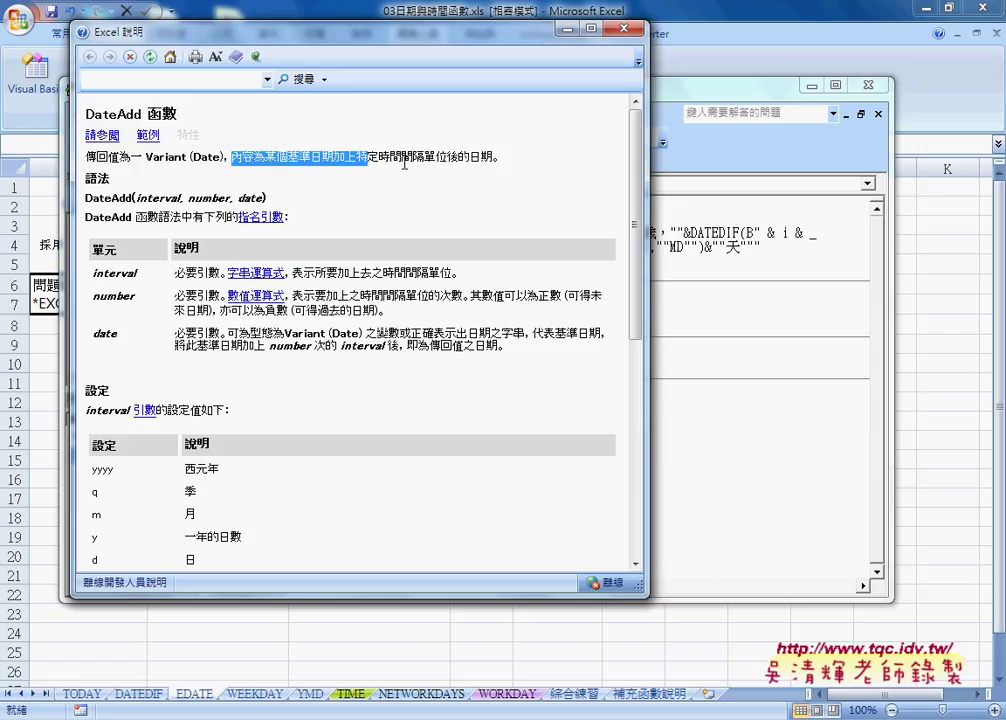
{"action": "left_click", "coordinate": [205, 158]}
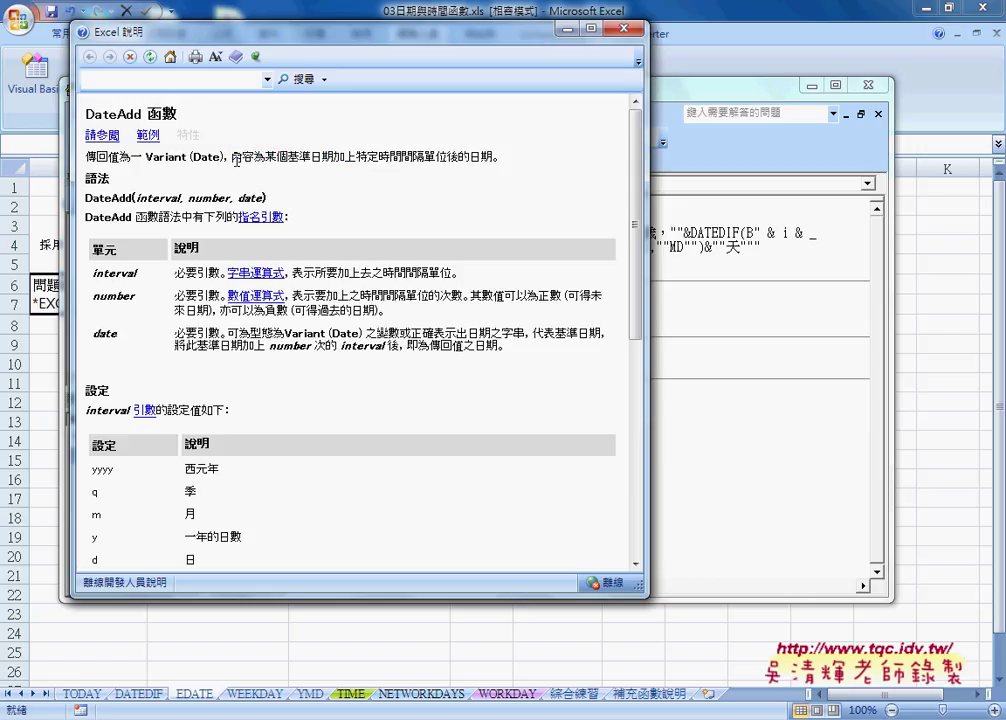
{"action": "left_click_drag", "start_coordinate": [232, 157], "coordinate": [493, 159]}
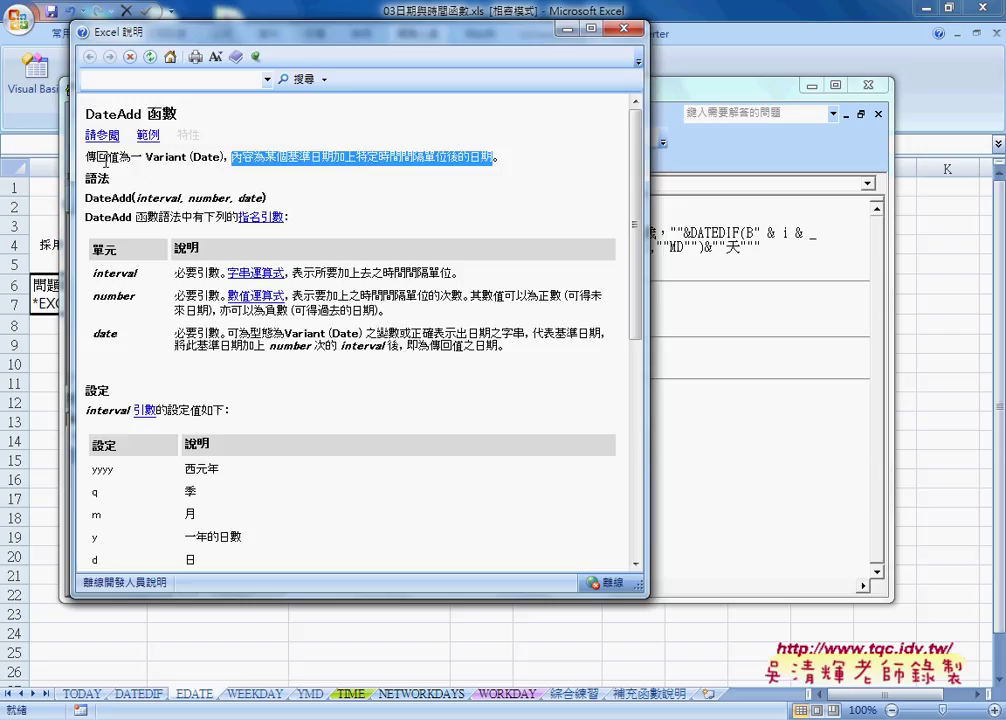
{"action": "double_click", "coordinate": [207, 157]}
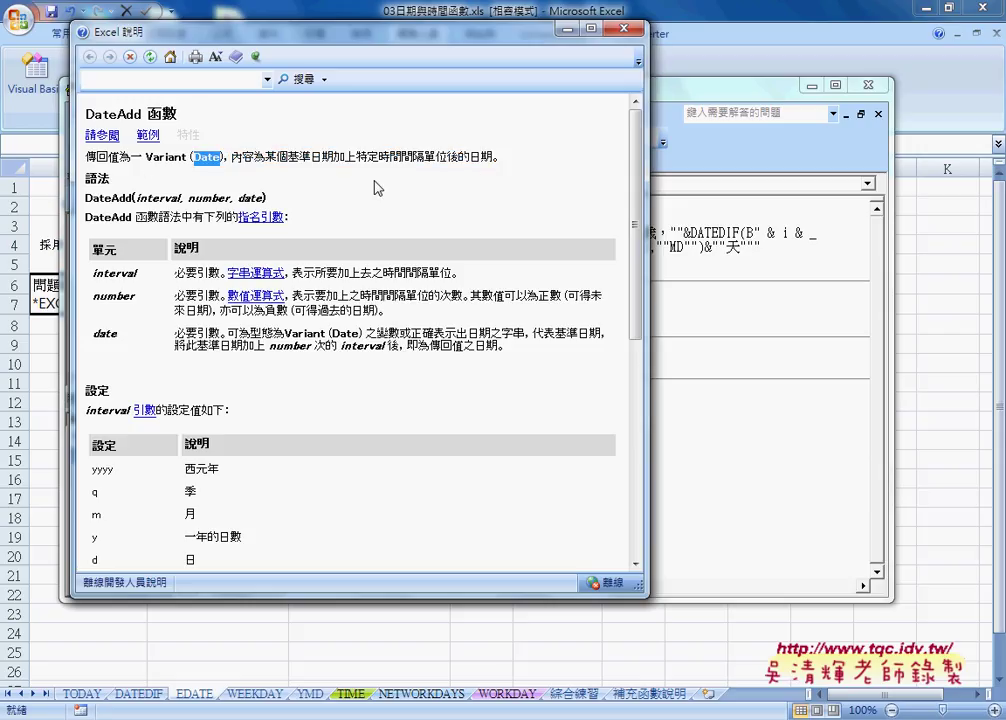
- Highlight the required interval, number and date arguments in the syntax and argument table
{"action": "mouse_move", "coordinate": [85, 197]}
{"action": "left_mouse_down"}
{"action": "mouse_move", "coordinate": [190, 197]}
{"action": "mouse_move", "coordinate": [177, 199]}
{"action": "left_mouse_up"}
{"action": "left_click", "coordinate": [141, 197]}
{"action": "left_click_drag", "start_coordinate": [175, 272], "coordinate": [211, 272]}
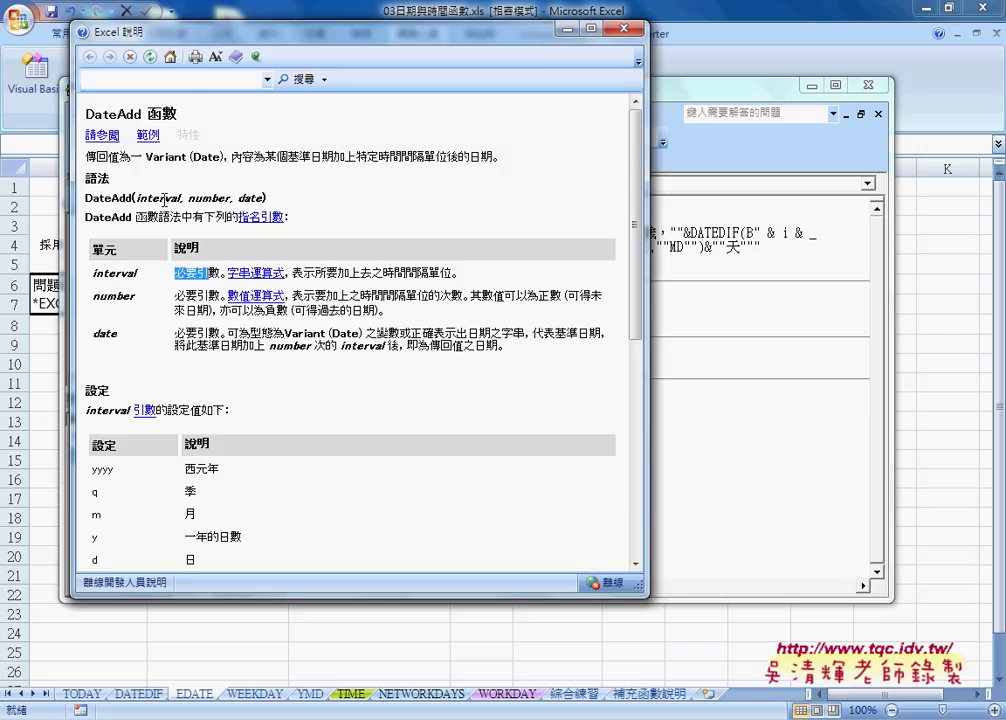
{"action": "left_click_drag", "start_coordinate": [175, 296], "coordinate": [210, 296]}
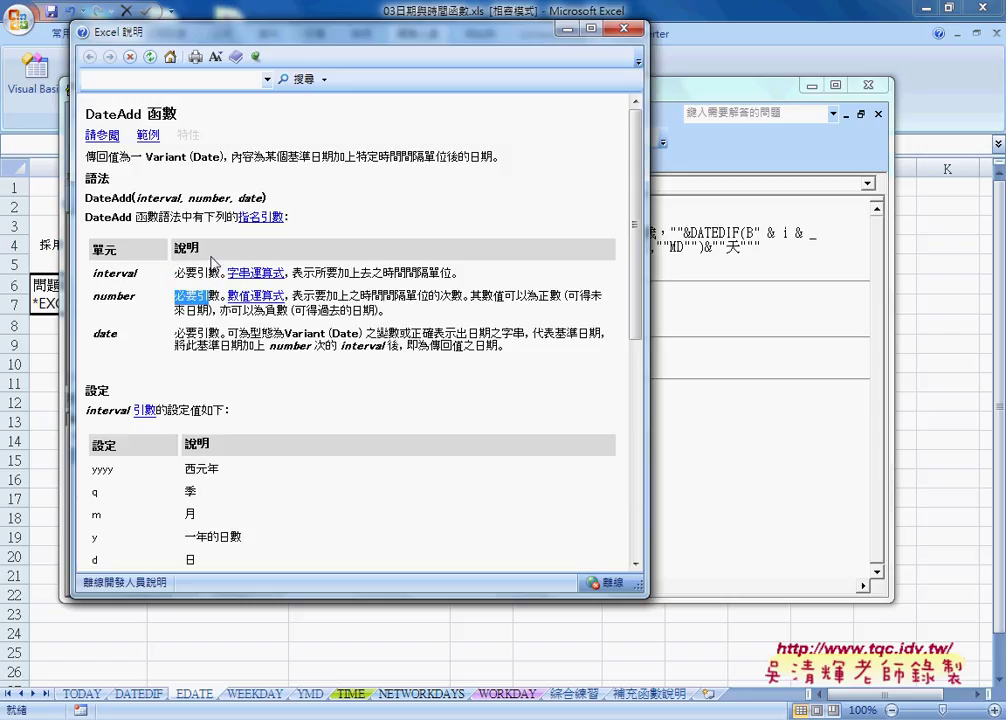
{"action": "left_click", "coordinate": [203, 196]}
{"action": "left_click_drag", "start_coordinate": [202, 197], "coordinate": [217, 197]}
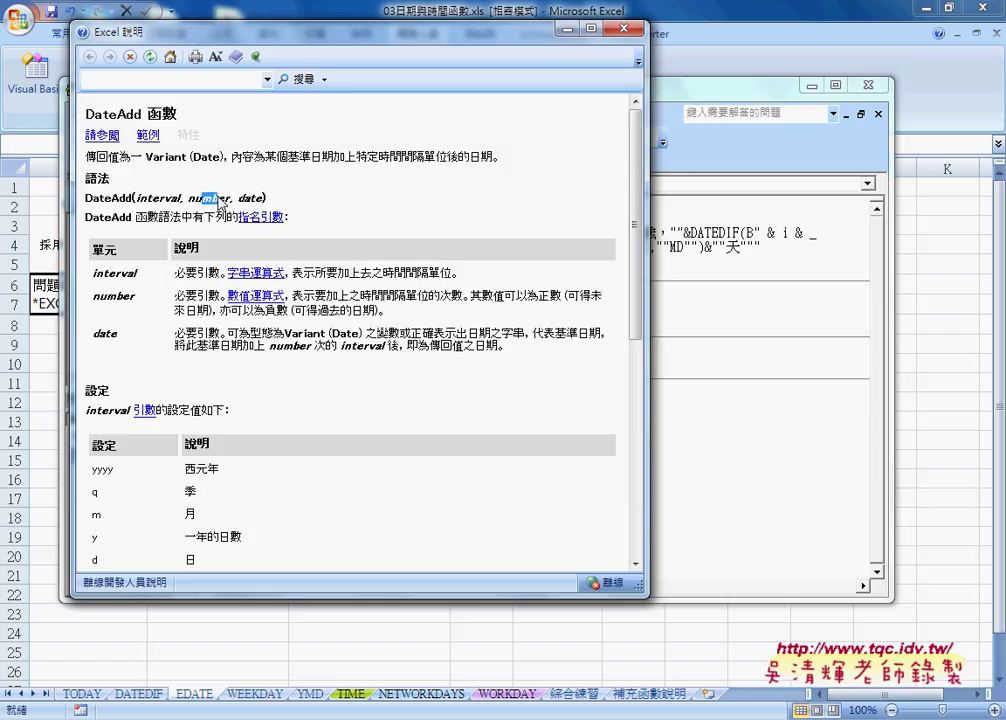
{"action": "double_click", "coordinate": [250, 198]}
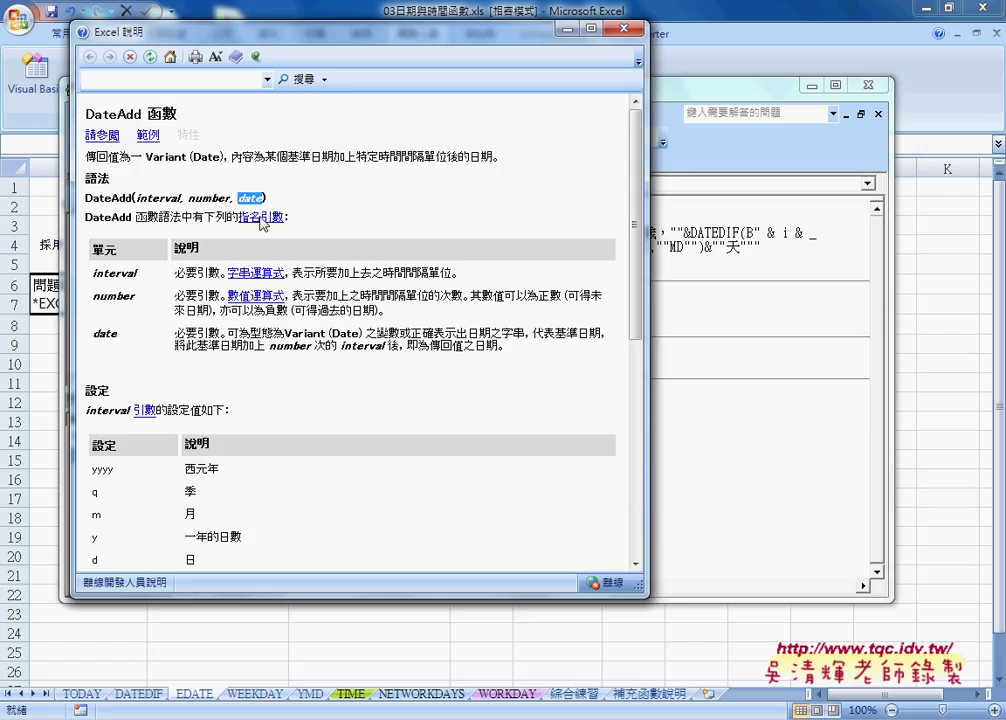
{"action": "left_click_drag", "start_coordinate": [175, 333], "coordinate": [220, 334]}
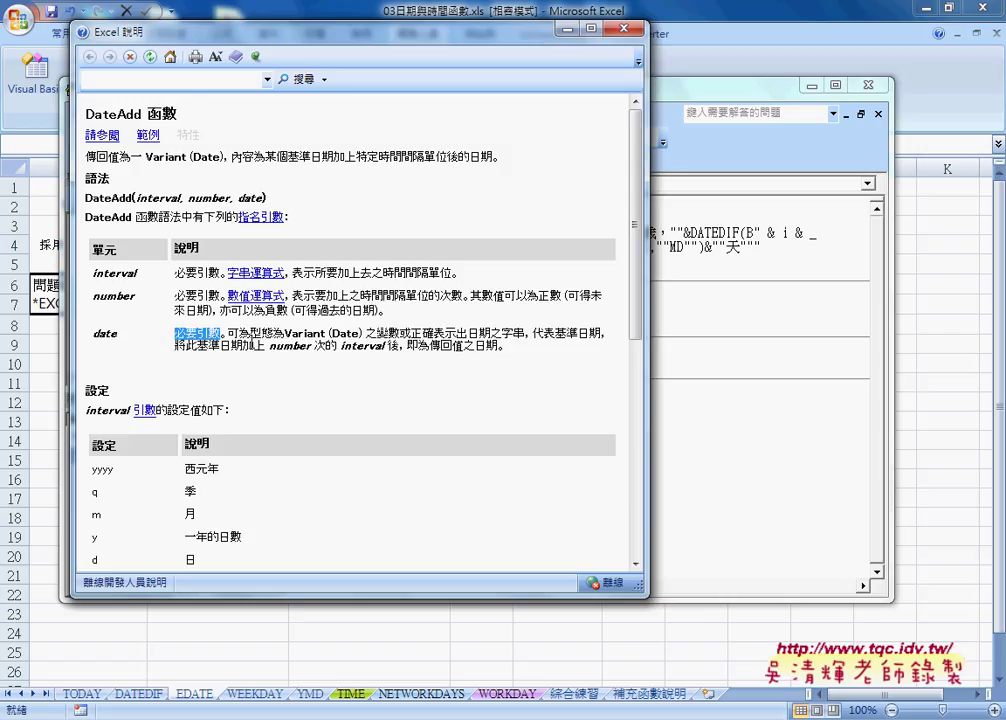
{"action": "double_click", "coordinate": [159, 198]}
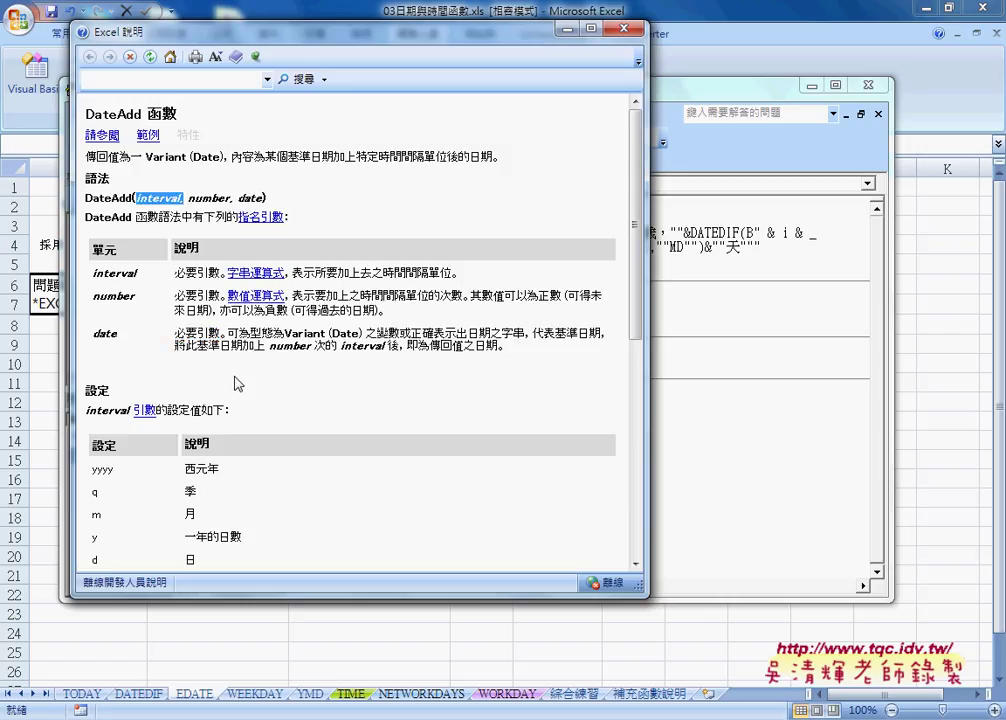
{"action": "scroll", "coordinate": [237, 383], "scroll_direction": "down", "scroll_amount": 3}
{"action": "left_click_drag", "start_coordinate": [87, 267], "coordinate": [115, 265]}
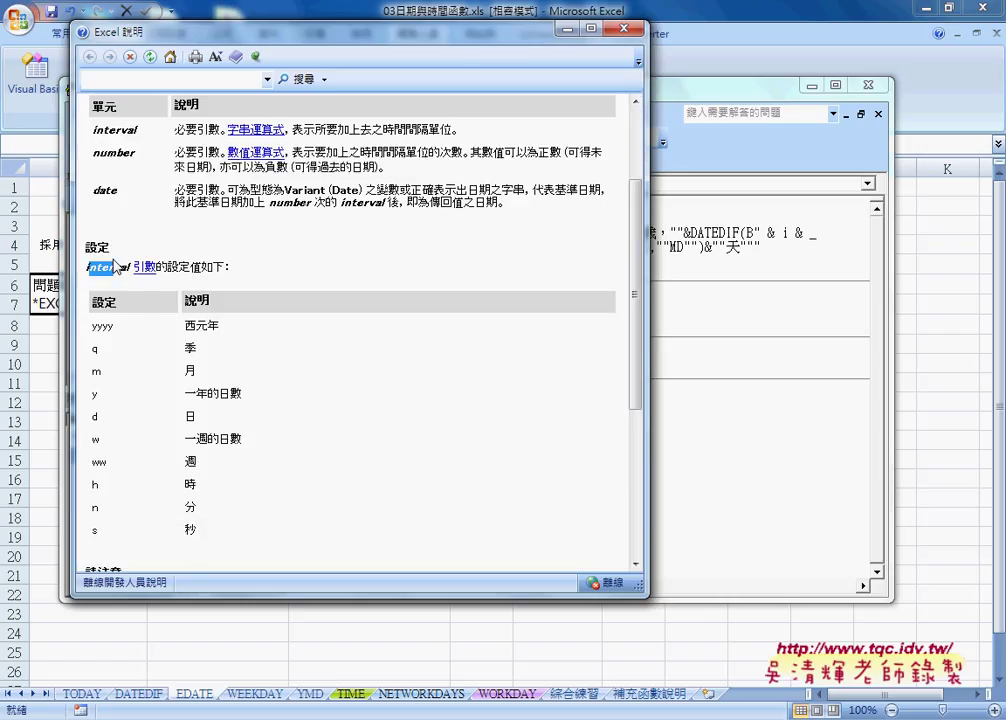
{"action": "scroll", "coordinate": [113, 388], "scroll_direction": "down", "scroll_amount": 2}
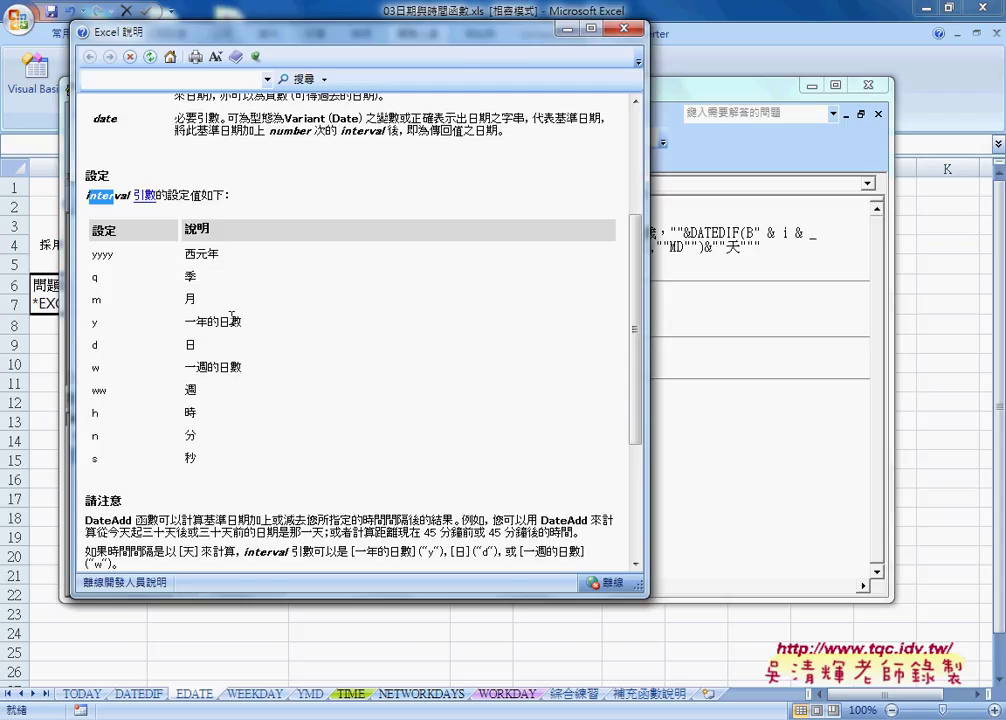
{"action": "left_click_drag", "start_coordinate": [242, 322], "coordinate": [89, 322]}
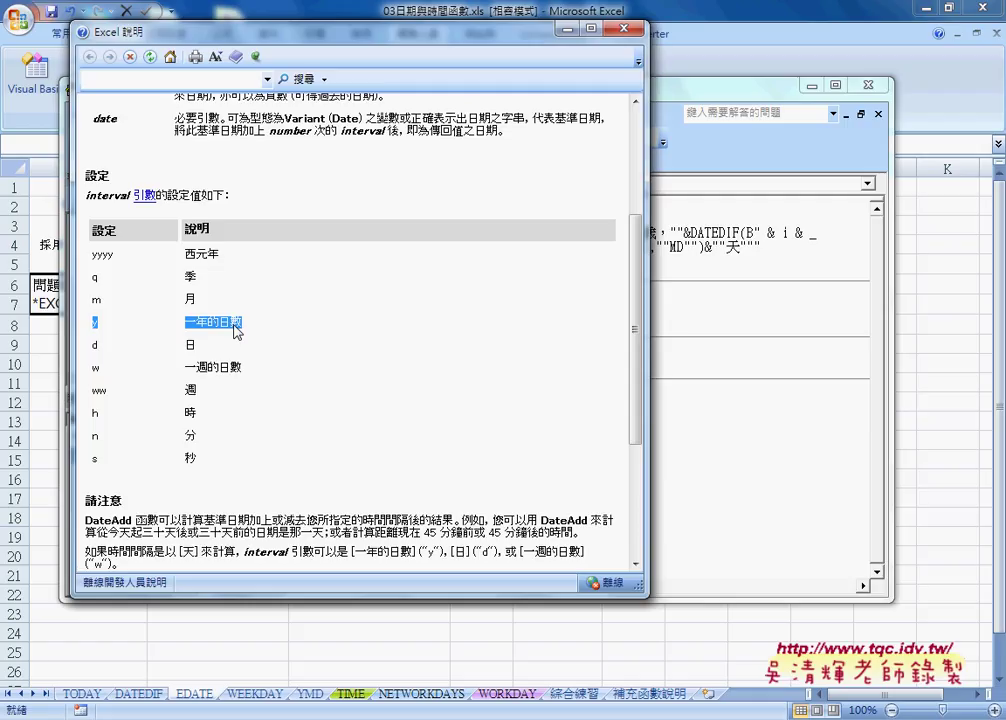
{"action": "left_click_drag", "start_coordinate": [192, 345], "coordinate": [95, 347]}
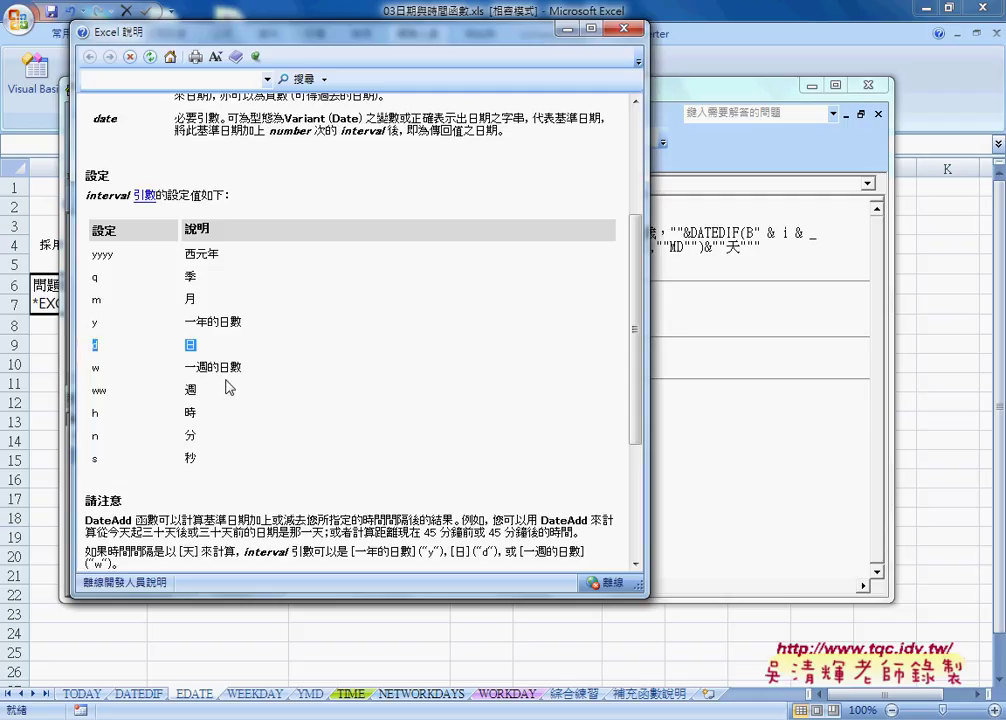
{"action": "left_click_drag", "start_coordinate": [243, 367], "coordinate": [188, 367]}
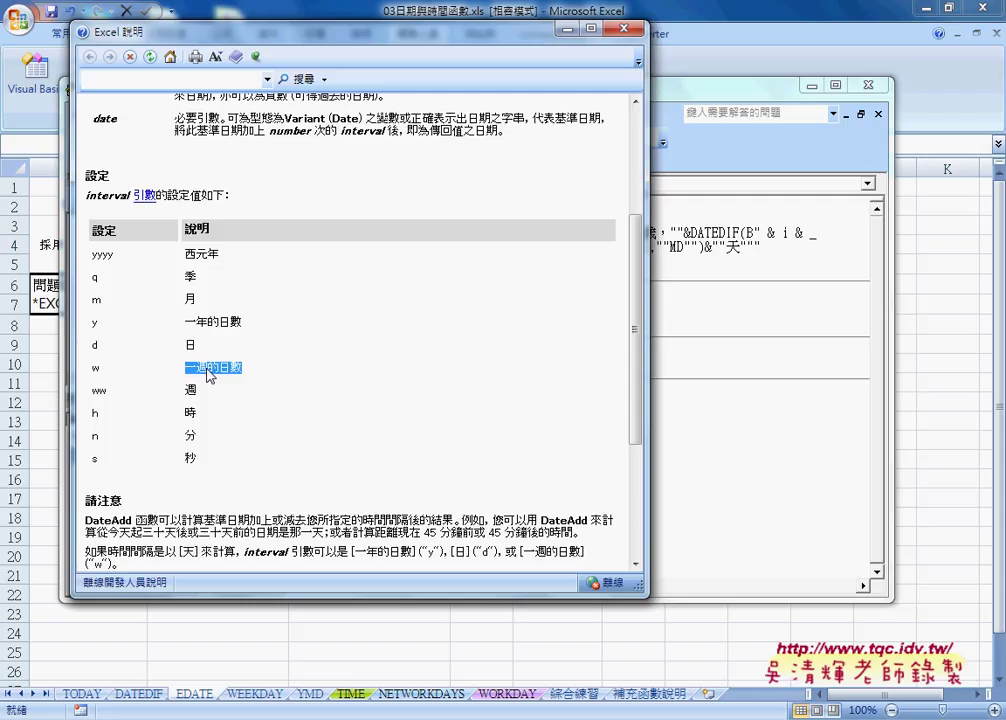
{"action": "scroll", "coordinate": [197, 382], "scroll_direction": "down", "scroll_amount": 1}
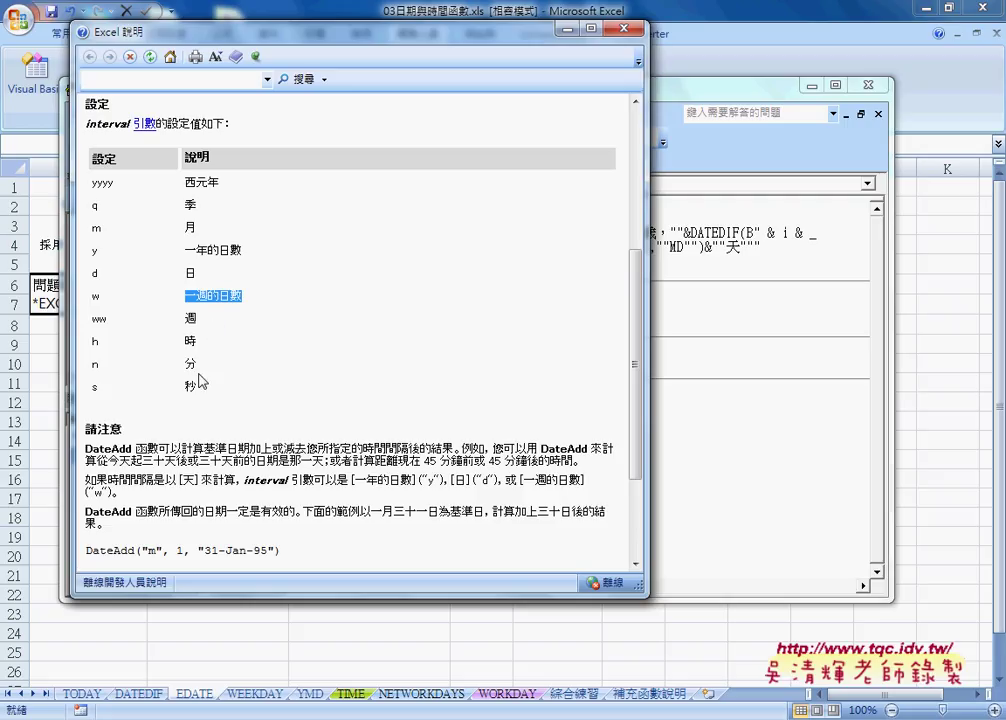
{"action": "left_click_drag", "start_coordinate": [199, 388], "coordinate": [91, 340]}
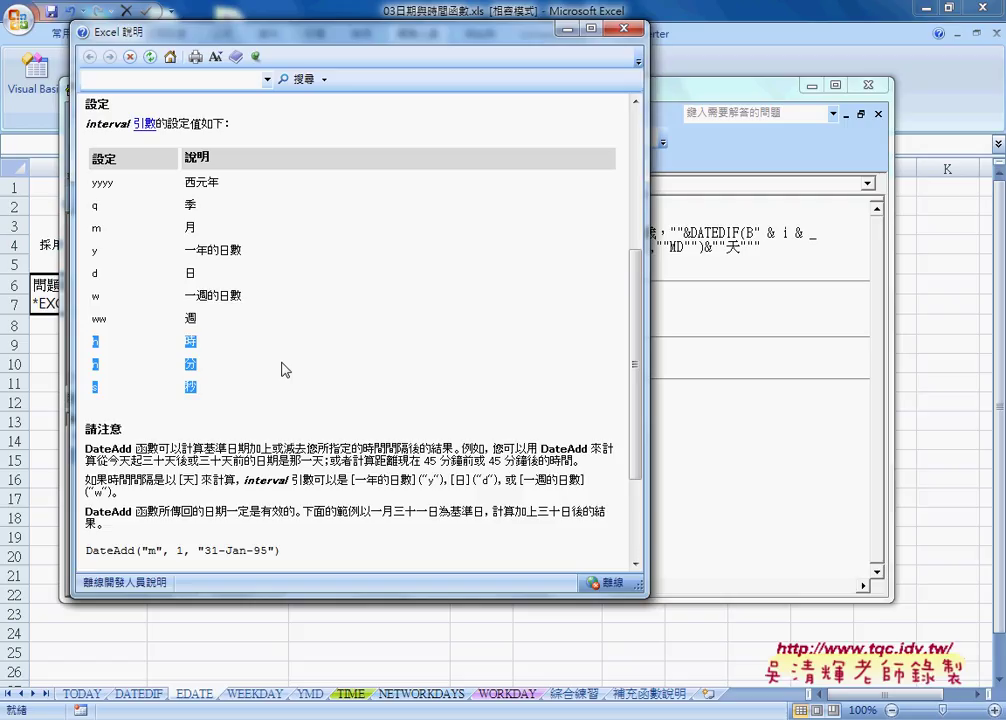
{"action": "scroll", "coordinate": [283, 370], "scroll_direction": "down", "scroll_amount": 3}
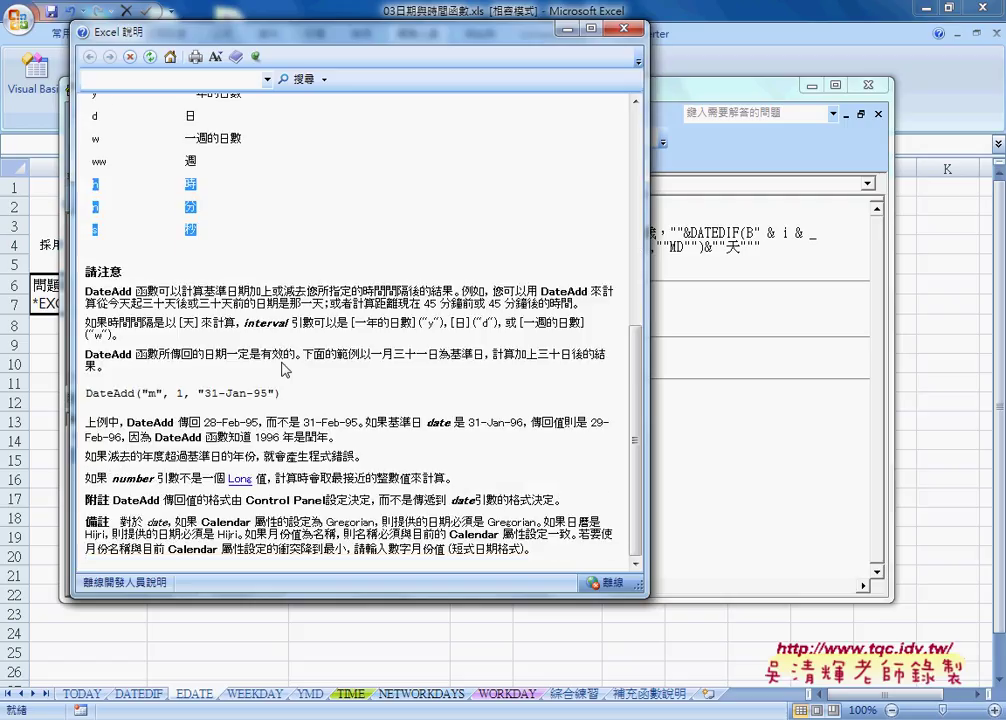
{"action": "scroll", "coordinate": [284, 370], "scroll_direction": "up", "scroll_amount": 7}
{"action": "scroll", "coordinate": [284, 370], "scroll_direction": "up", "scroll_amount": 2}
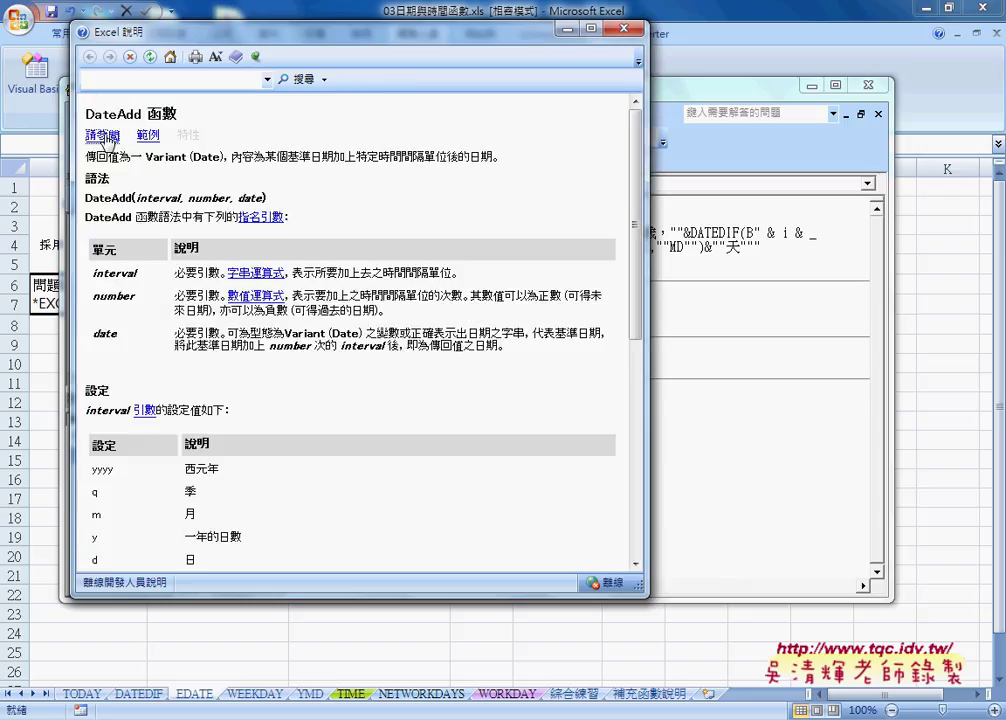
- View the 請參閱 related topics, then close the DateAdd help window
{"action": "left_click", "coordinate": [106, 139]}
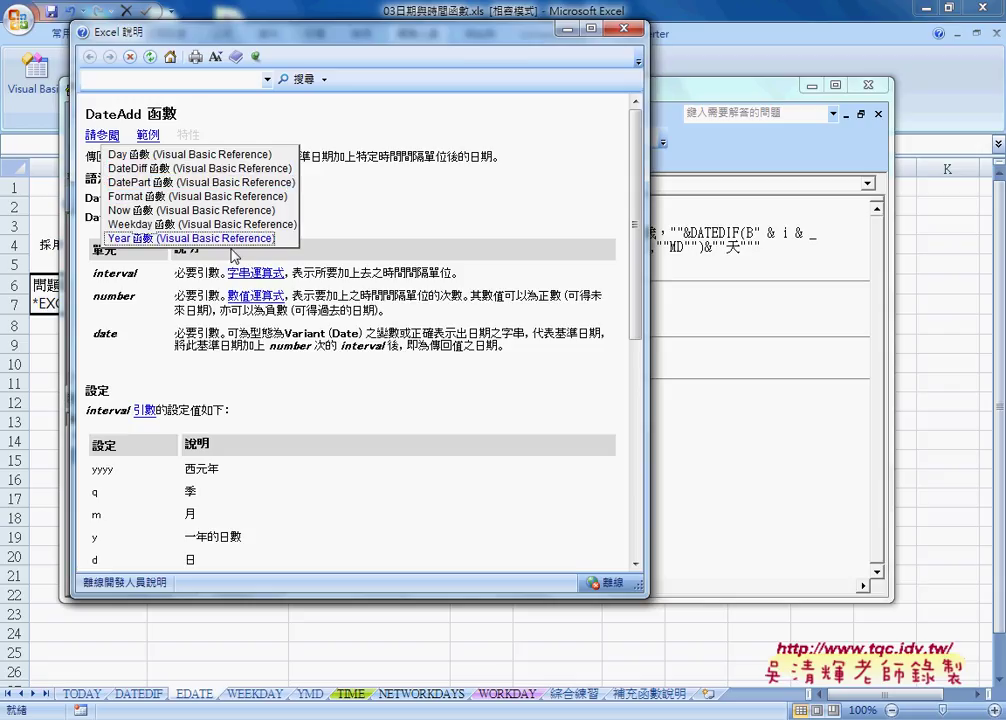
{"action": "left_click", "coordinate": [628, 33]}
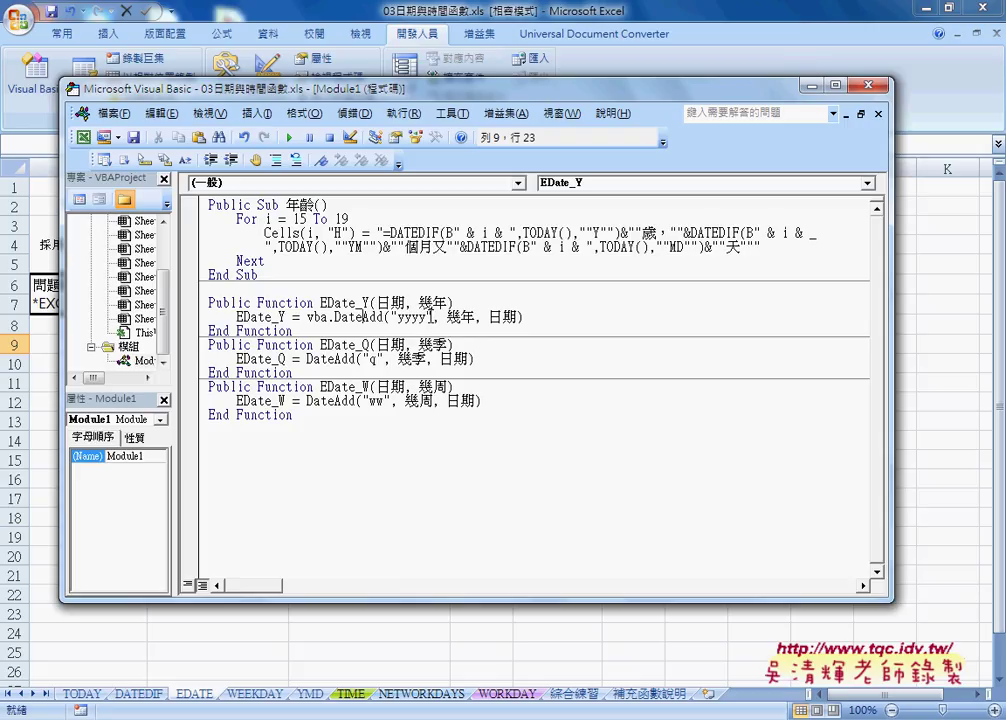
- Highlight the "yyyy" and 日期 arguments in EDate_Y, then close the Visual Basic editor
{"action": "mouse_move", "coordinate": [432, 316]}
{"action": "left_mouse_down"}
{"action": "mouse_move", "coordinate": [391, 317]}
{"action": "mouse_move", "coordinate": [474, 316]}
{"action": "mouse_move", "coordinate": [447, 302]}
{"action": "left_mouse_up"}
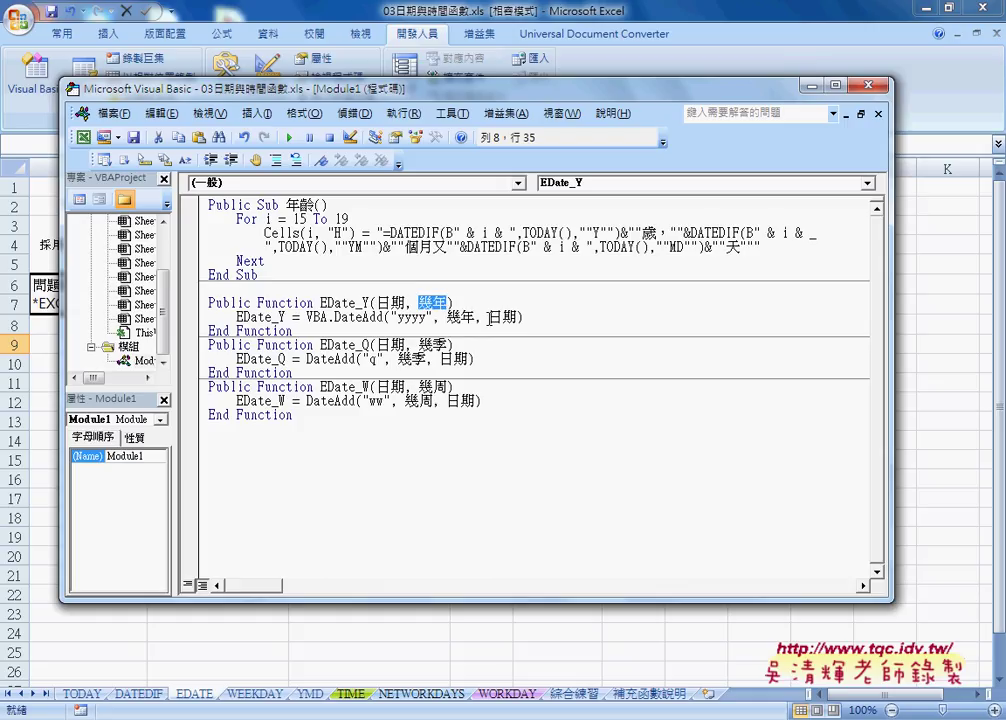
{"action": "left_click_drag", "start_coordinate": [488, 317], "coordinate": [514, 317]}
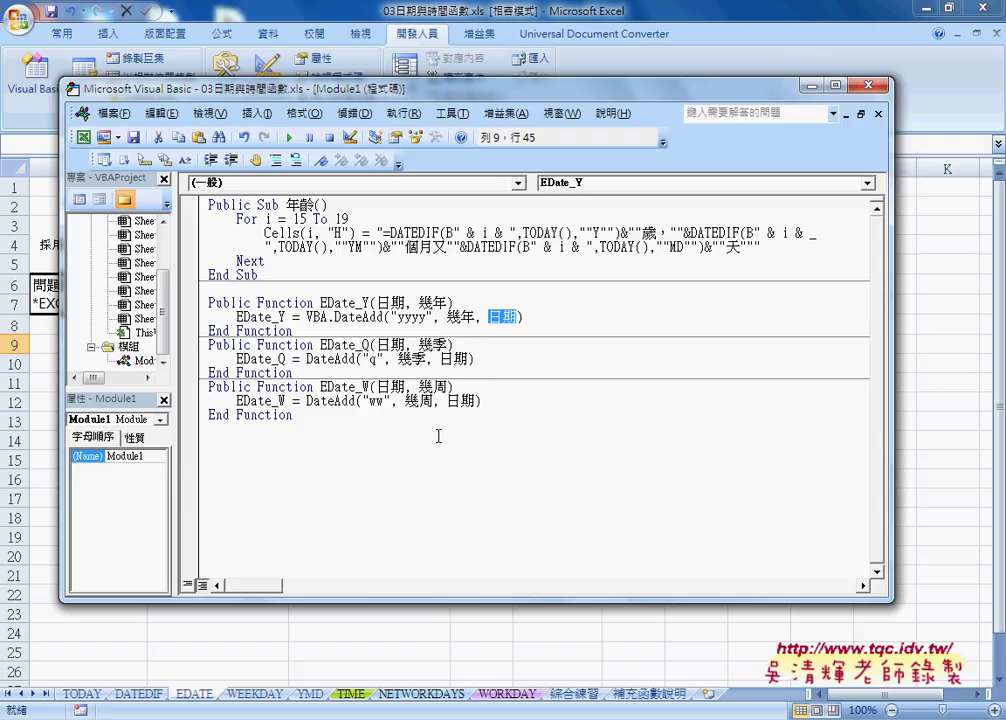
{"action": "left_click", "coordinate": [866, 88]}
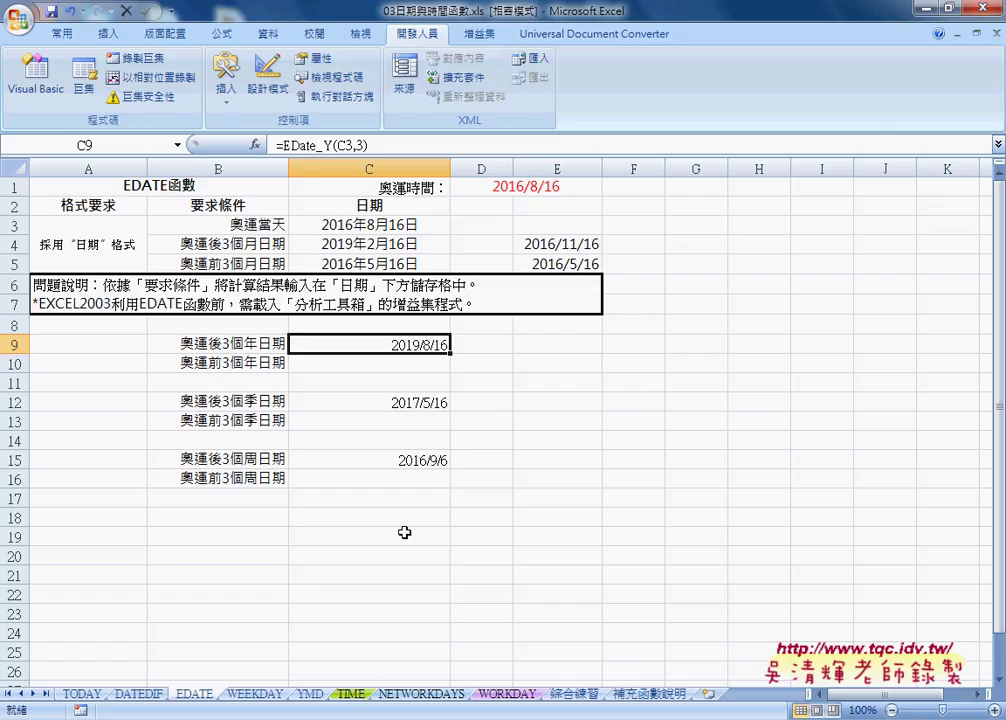
- Check the TIME sheet, select B9:B10 on EDATE, then highlight the EDate_Y/Q/W code in 程式碼
{"action": "left_click", "coordinate": [351, 694]}
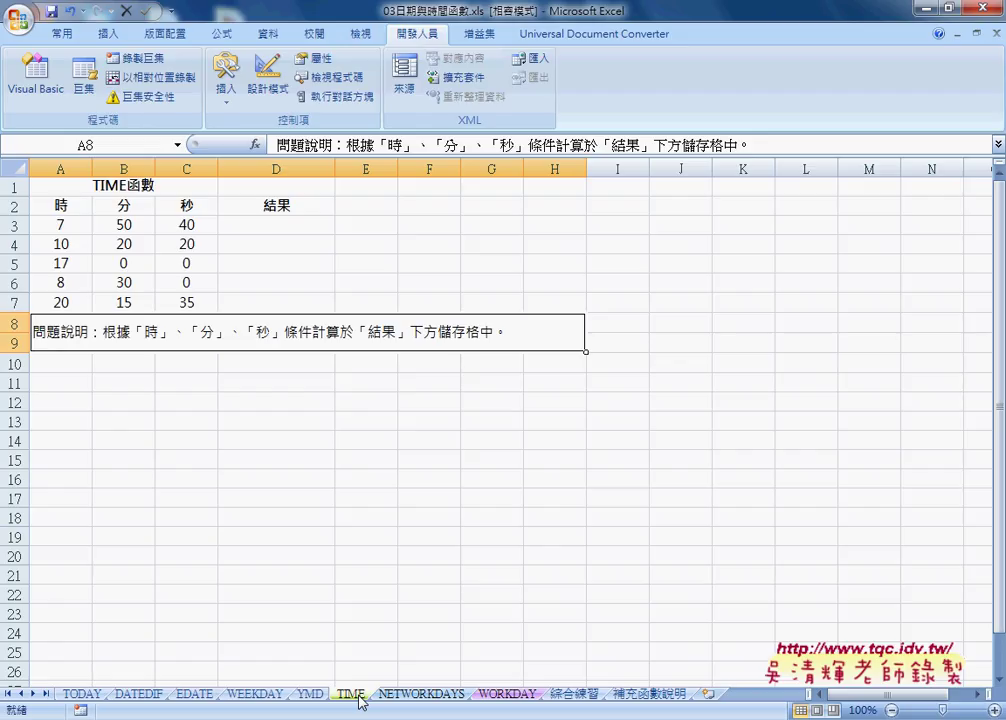
{"action": "left_click", "coordinate": [195, 694]}
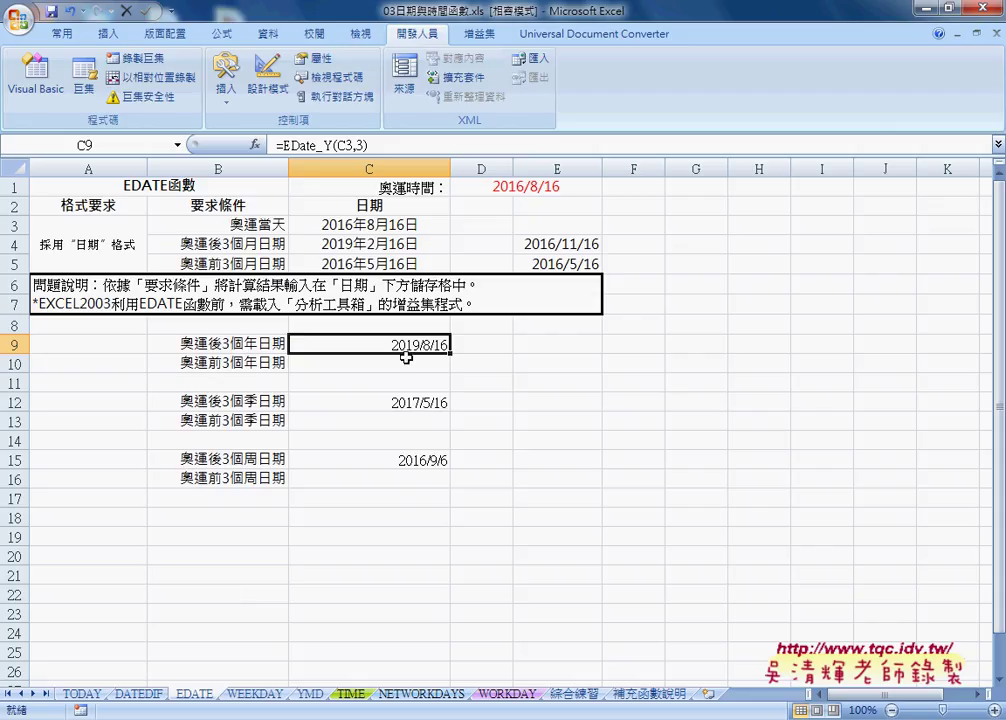
{"action": "left_click_drag", "start_coordinate": [229, 343], "coordinate": [228, 420]}
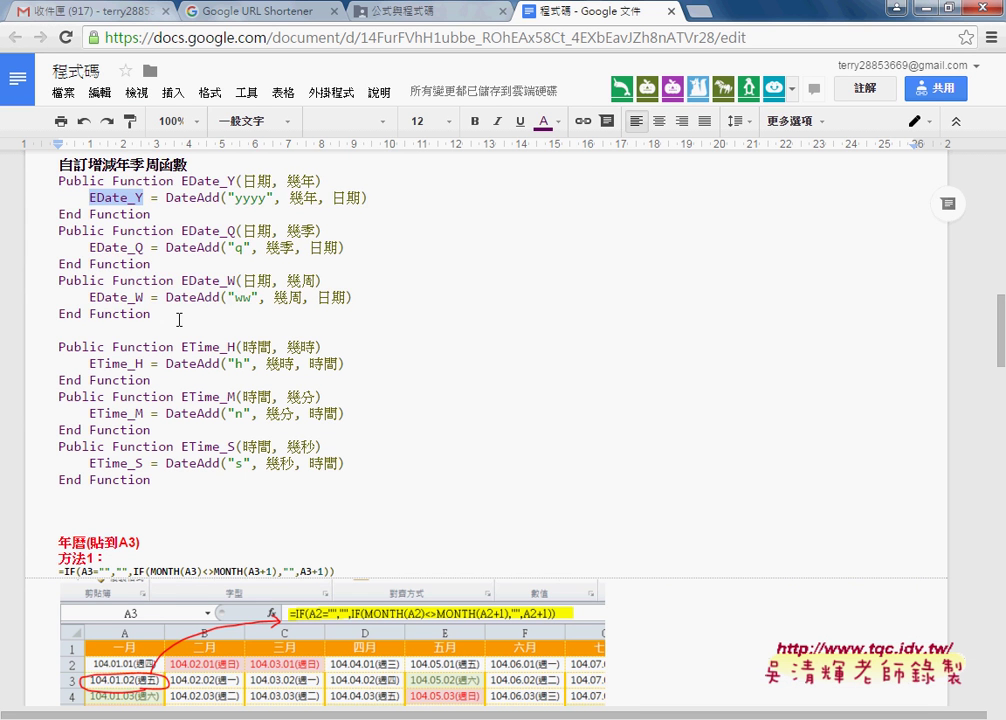
{"action": "left_click_drag", "start_coordinate": [179, 320], "coordinate": [58, 181]}
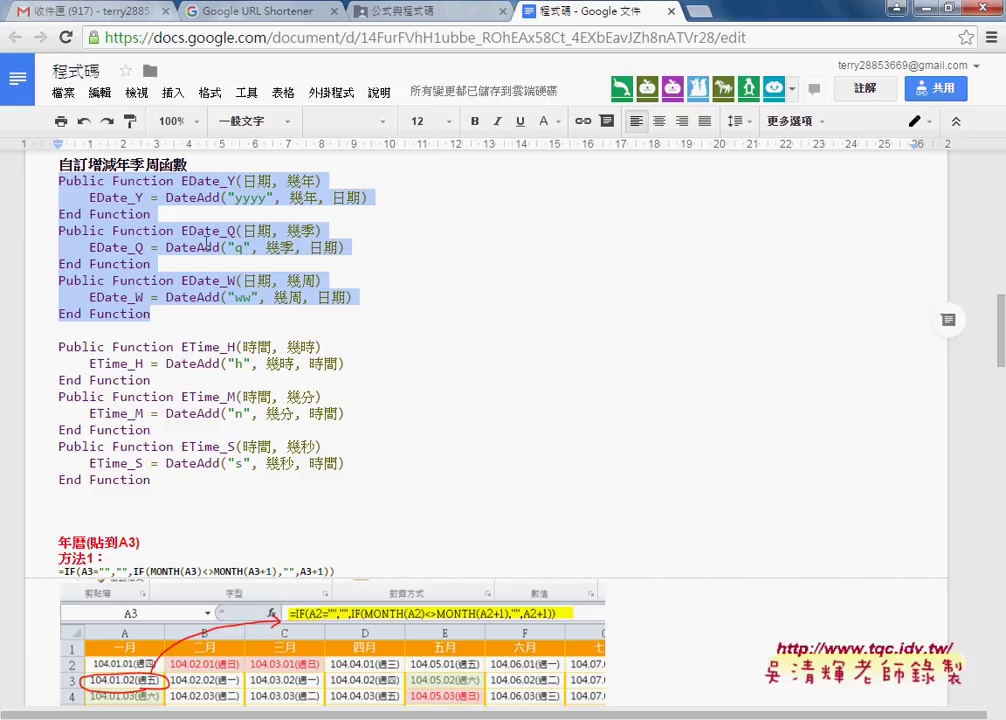
{"action": "left_click_drag", "start_coordinate": [166, 197], "coordinate": [219, 197]}
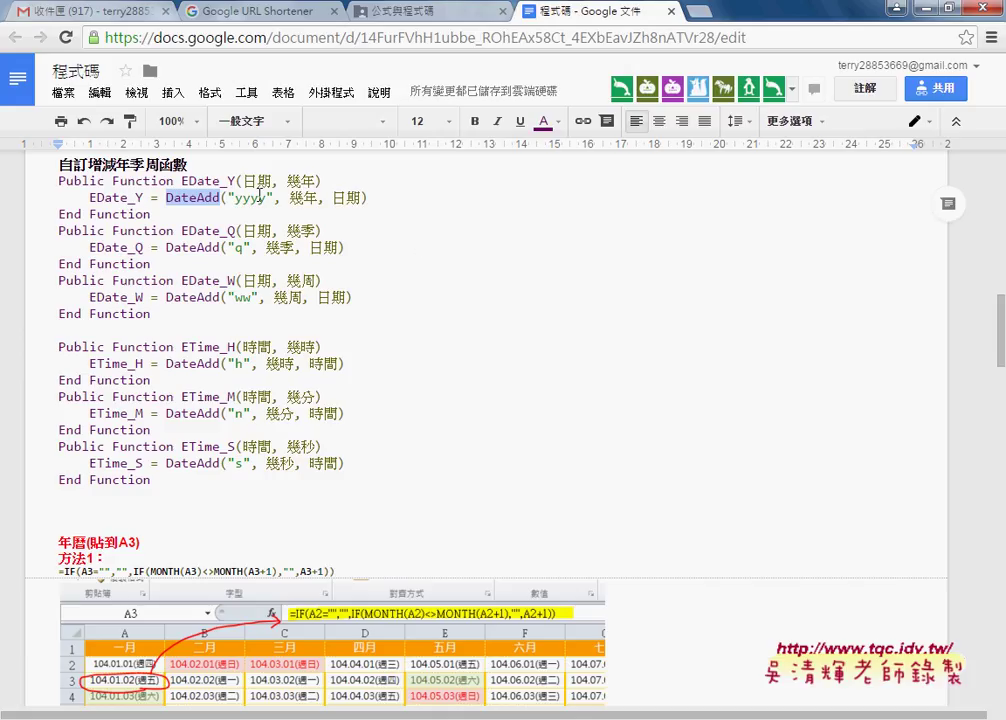
{"action": "left_click_drag", "start_coordinate": [227, 197], "coordinate": [274, 198]}
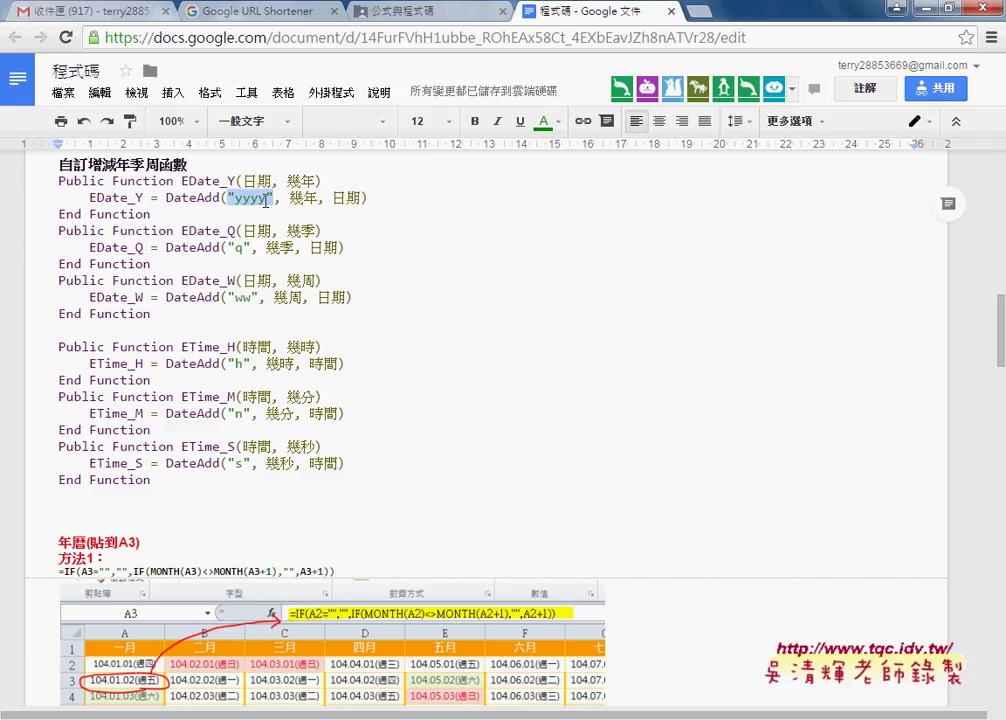
{"action": "left_click_drag", "start_coordinate": [181, 347], "coordinate": [232, 347]}
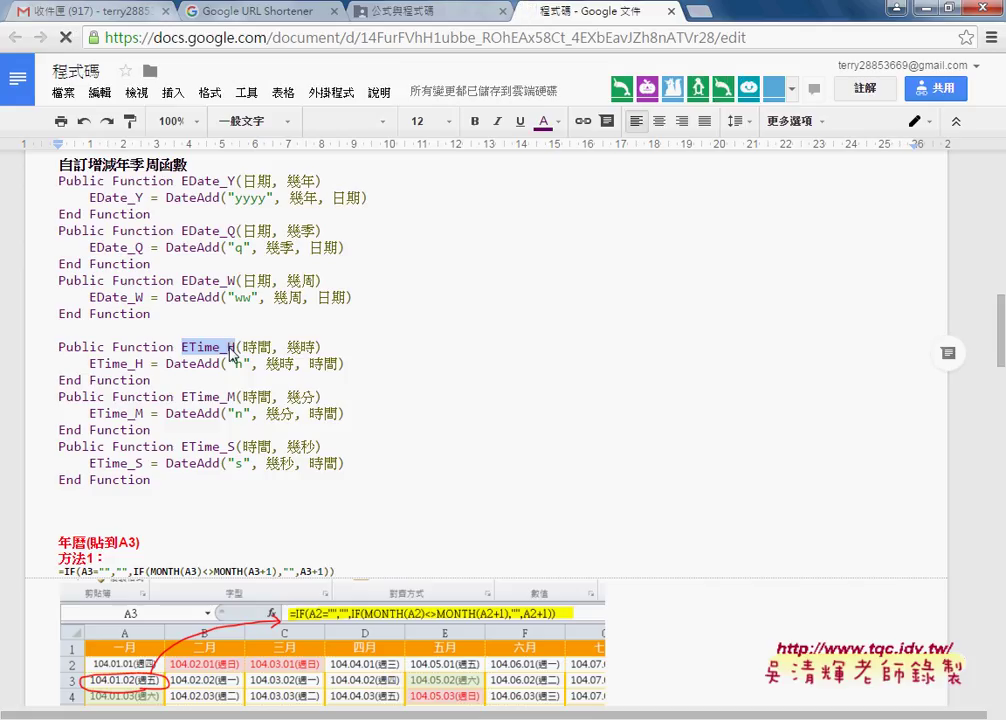
{"action": "left_click_drag", "start_coordinate": [166, 364], "coordinate": [219, 364]}
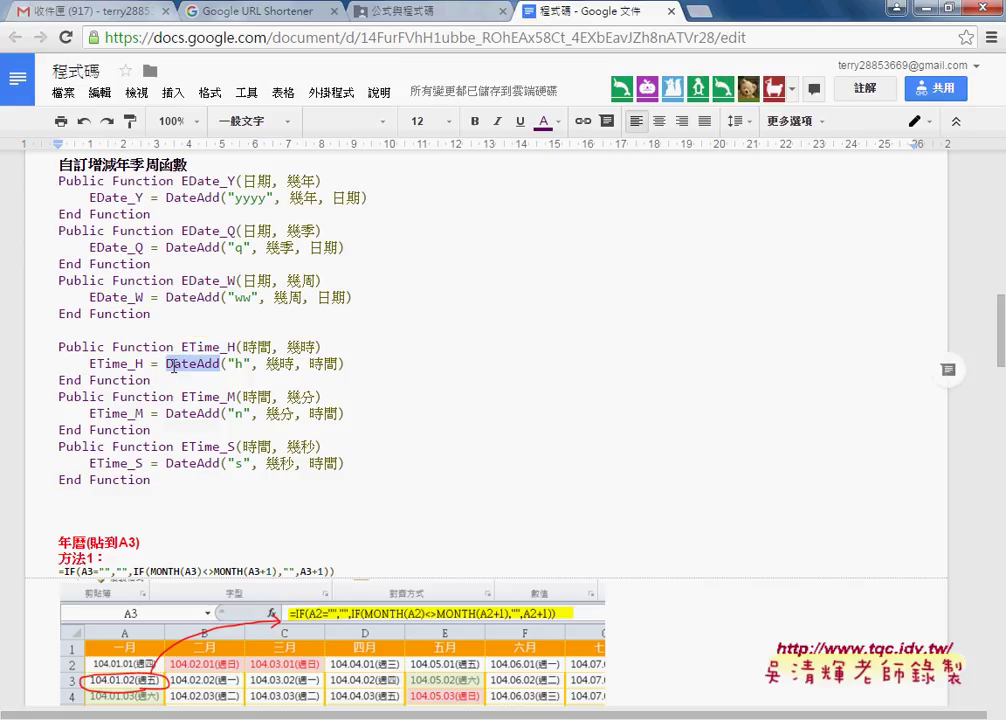